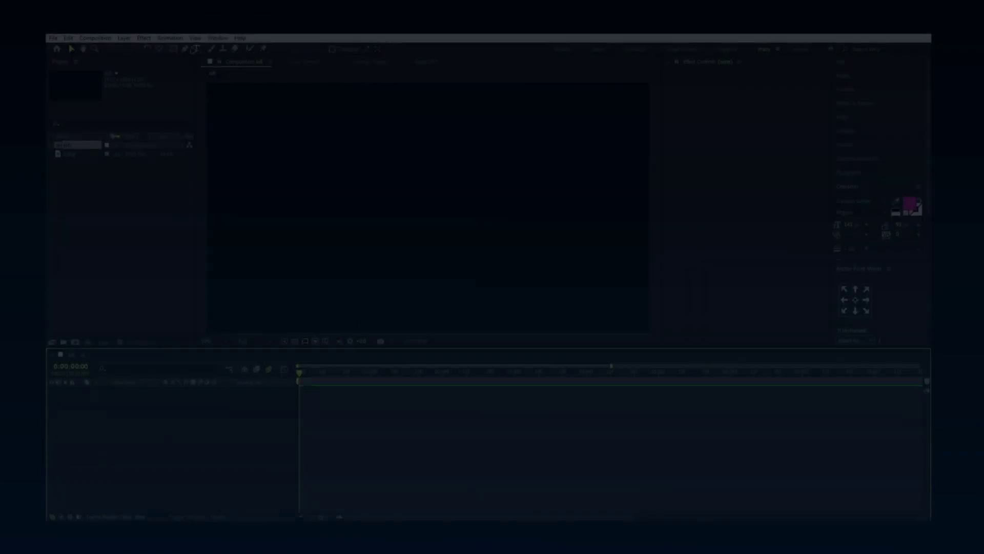
# Step: Type the centred 'HE IS NOT EVIL' title and place the axe image 1.png above it
pyautogui.write('HE IS NOT EVIL')
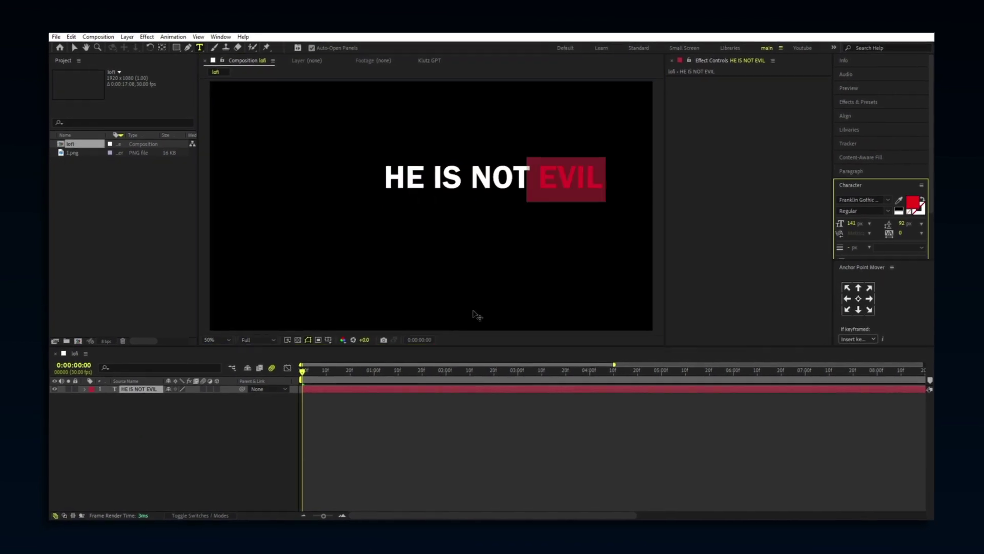
pyautogui.press('Escape')
pyautogui.press('s')
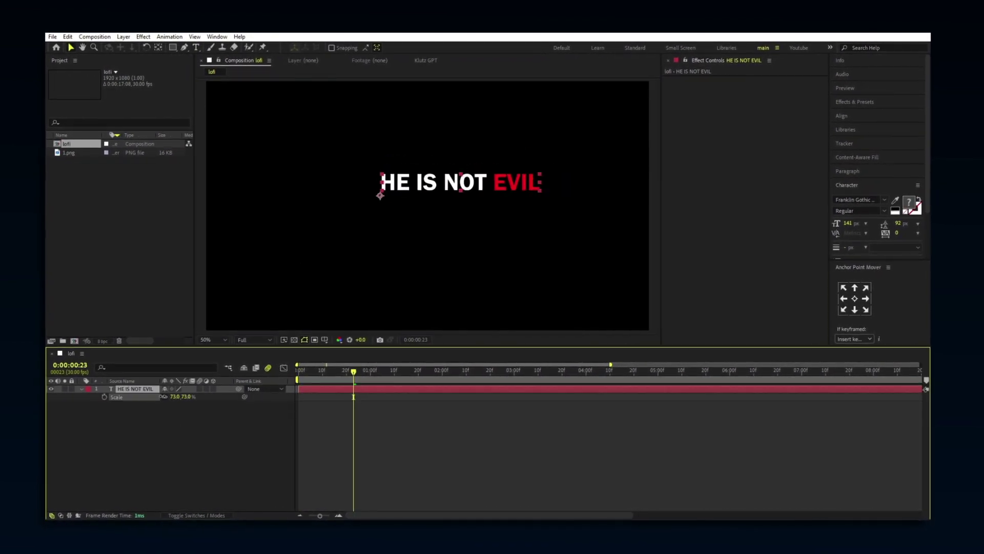
pyautogui.hotkey('ctrl', 'alt', 'Home')
pyautogui.hotkey('ctrl', 'Home')
pyautogui.click(327, 369)
pyautogui.moveTo(71, 152); pyautogui.dragTo(134, 385)
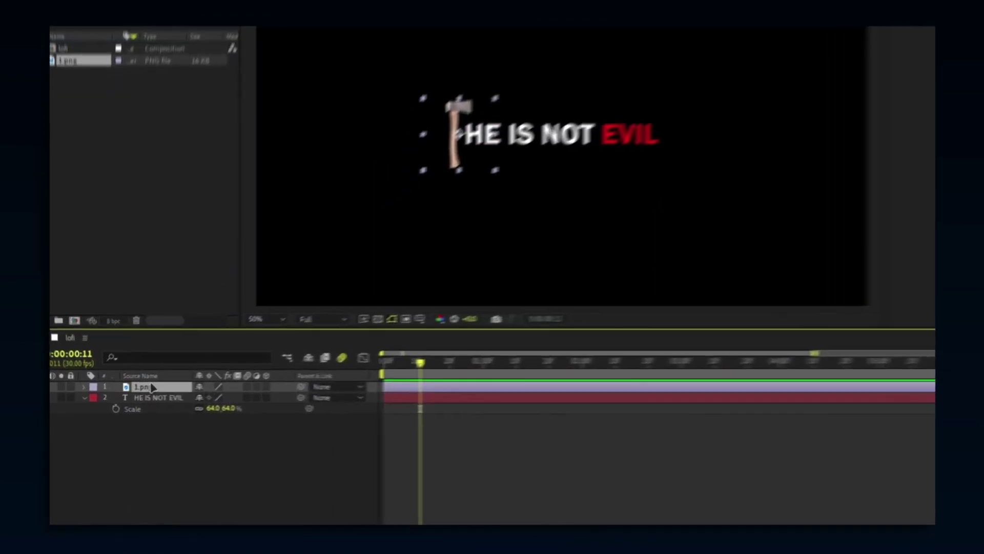
# Step: Reveal the axe layer's Position property so its slide can be keyframed
pyautogui.press('p')
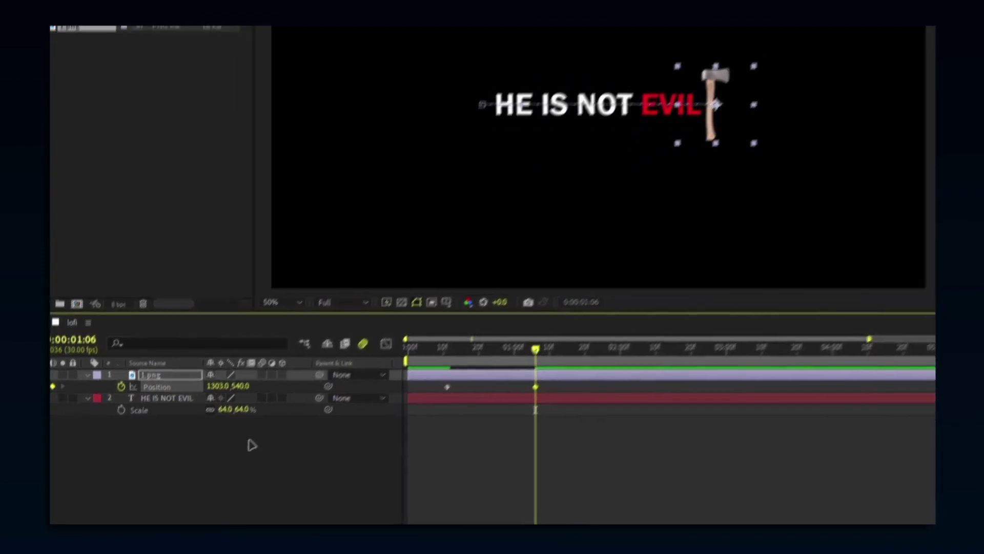
# Step: Use Separate Dimensions on the axe's Position to get independent X and Y properties
pyautogui.rightClick(172, 398)
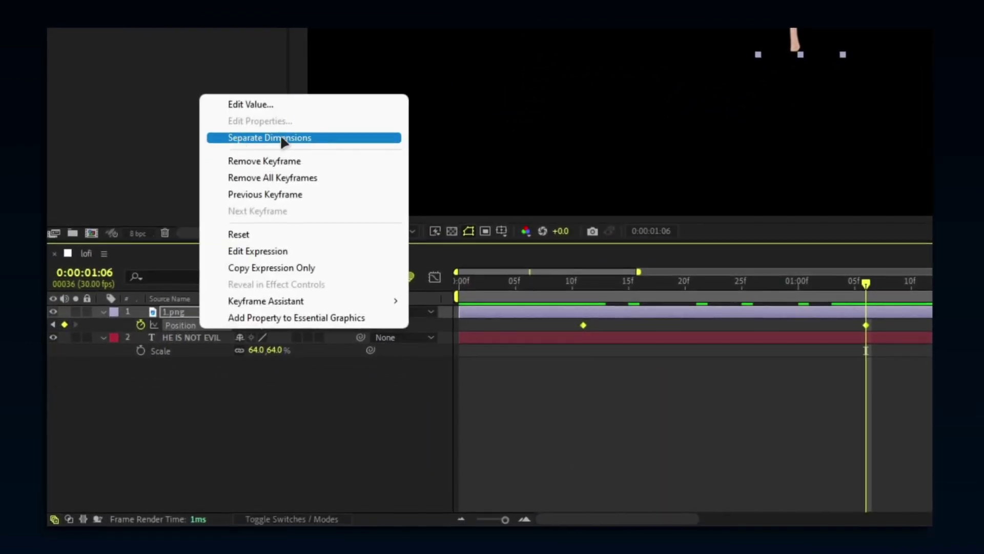
pyautogui.click(256, 138)
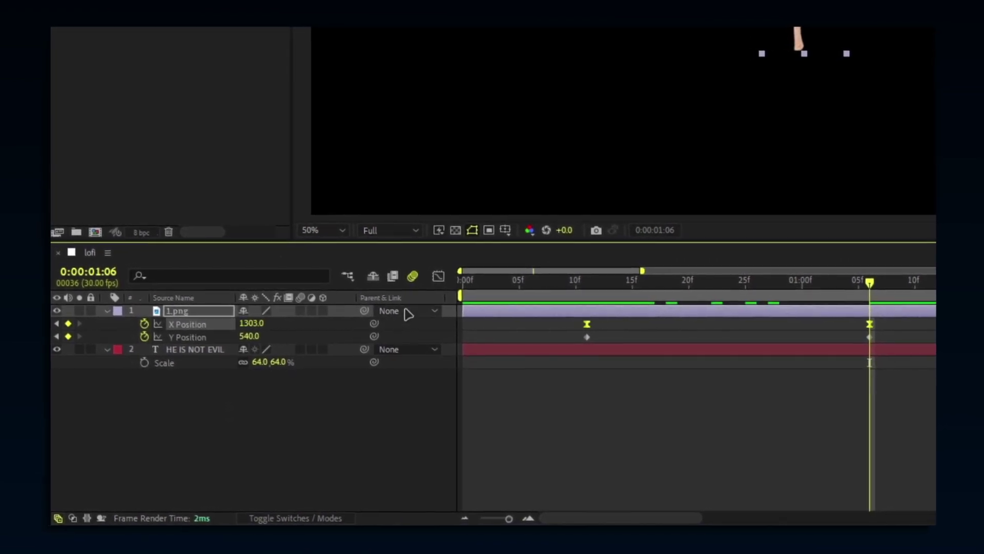
# Step: Easy Ease both axe X keyframes and pull the ending influence inward for a sharp speed peak
pyautogui.click(442, 278)
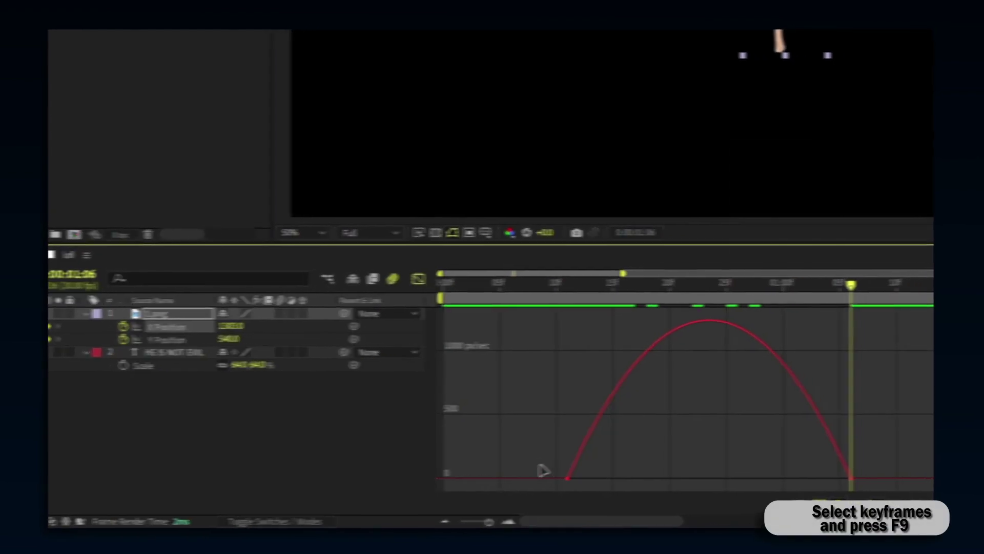
pyautogui.moveTo(477, 465); pyautogui.dragTo(530, 487)
pyautogui.press('F9')
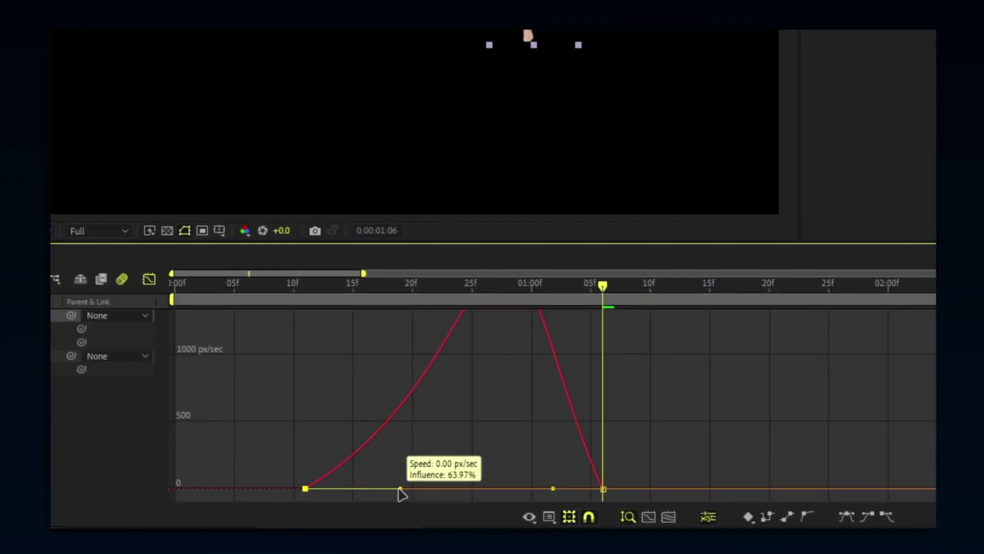
pyautogui.moveTo(556, 487); pyautogui.dragTo(507, 491)
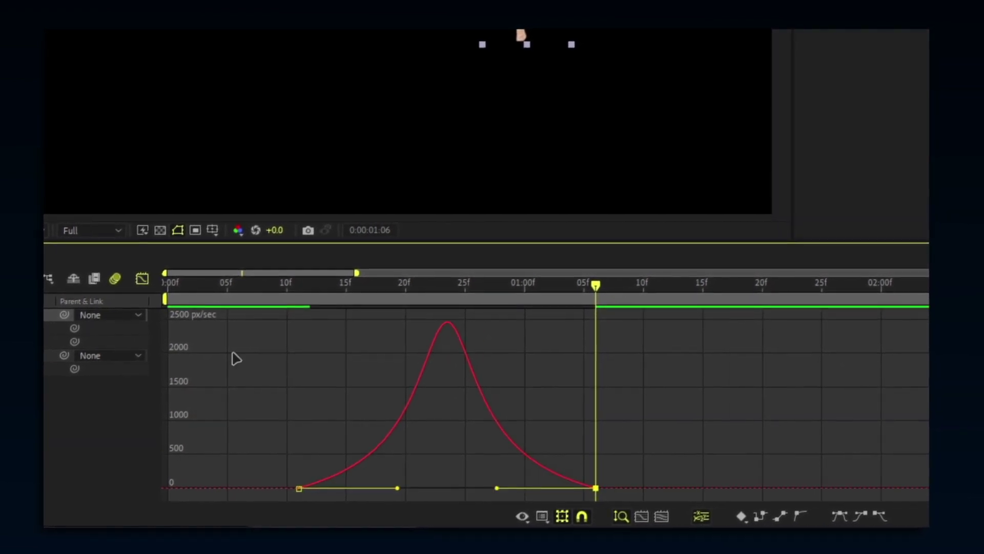
# Step: Preview the eased axe slide across the title from its starting frame
pyautogui.click(148, 276)
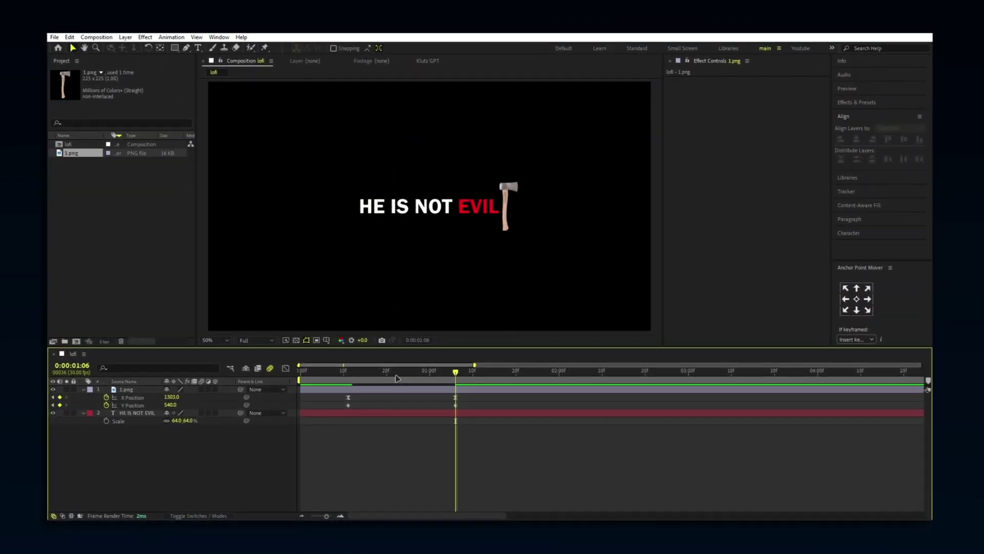
pyautogui.moveTo(395, 373); pyautogui.dragTo(319, 376)
pyautogui.press('space')
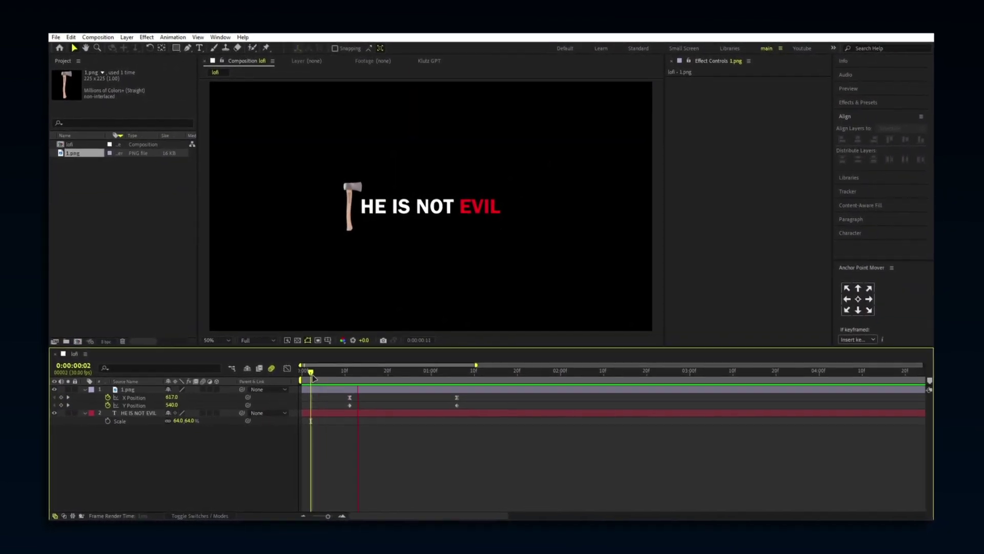
pyautogui.click(352, 379)
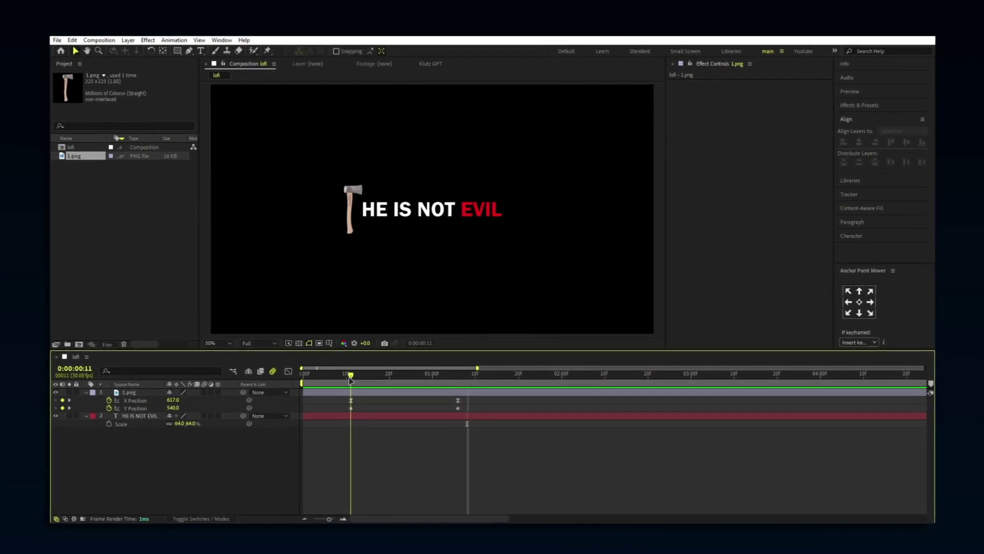
pyautogui.click(351, 417)
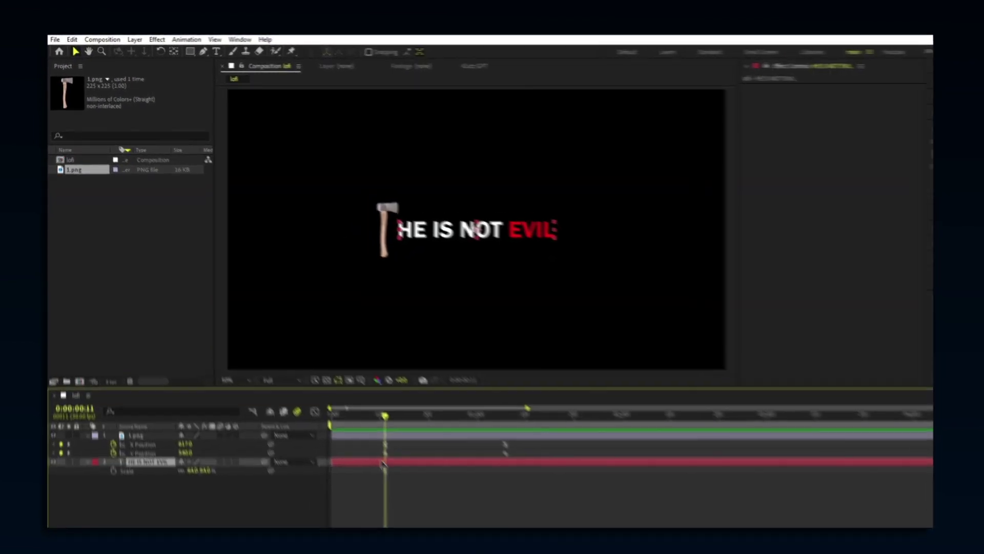
# Step: Draw a rectangle mask around the title text and change its display colour
pyautogui.click(176, 53)
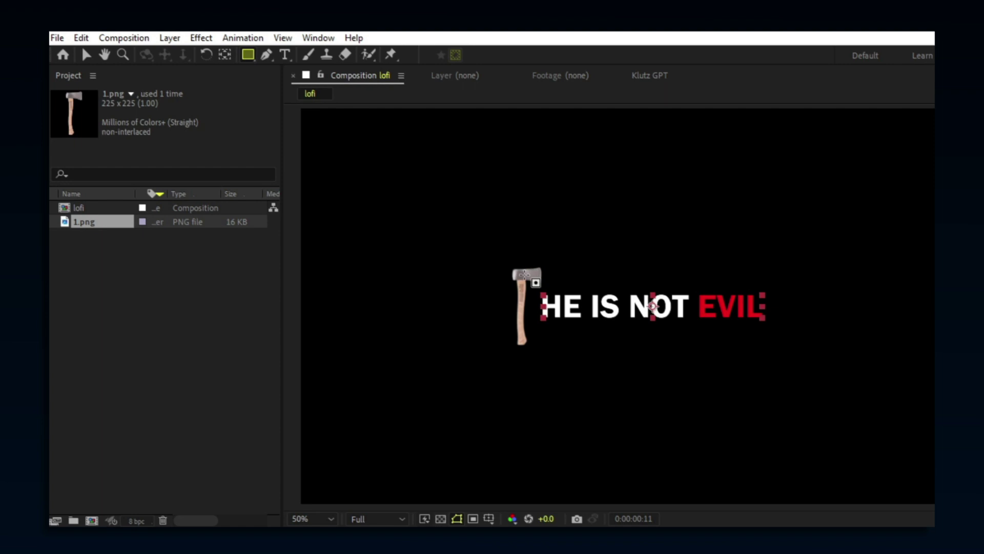
pyautogui.click(659, 345)
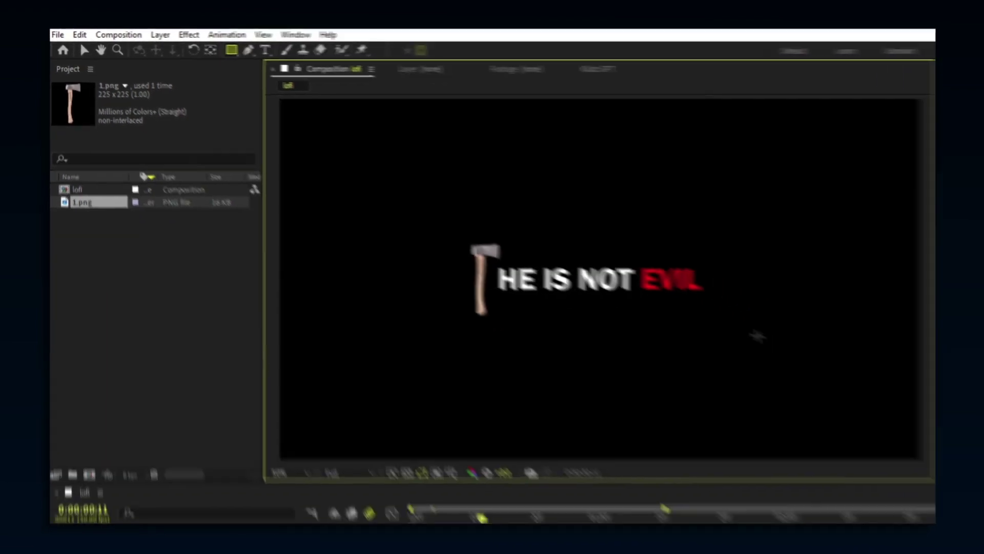
pyautogui.click(106, 431)
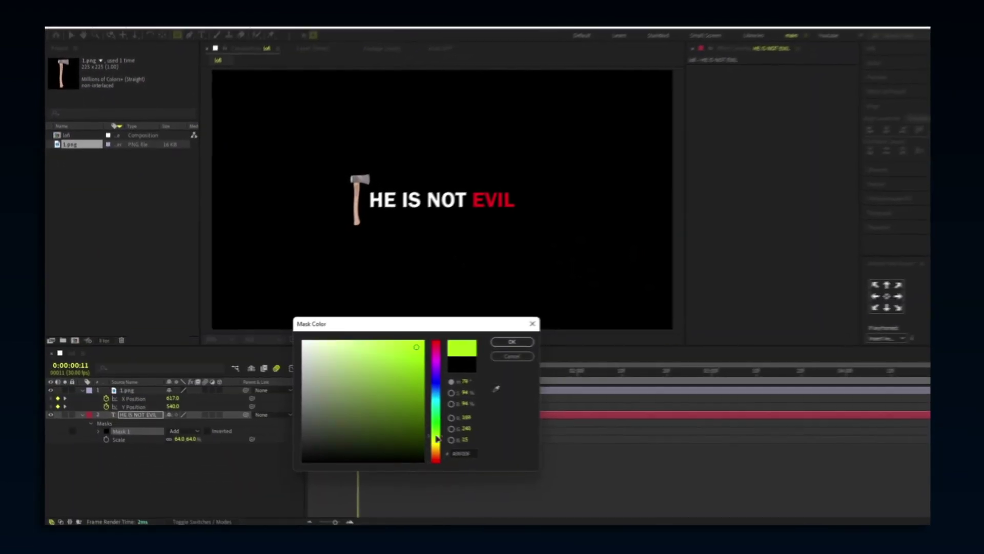
pyautogui.press('Return')
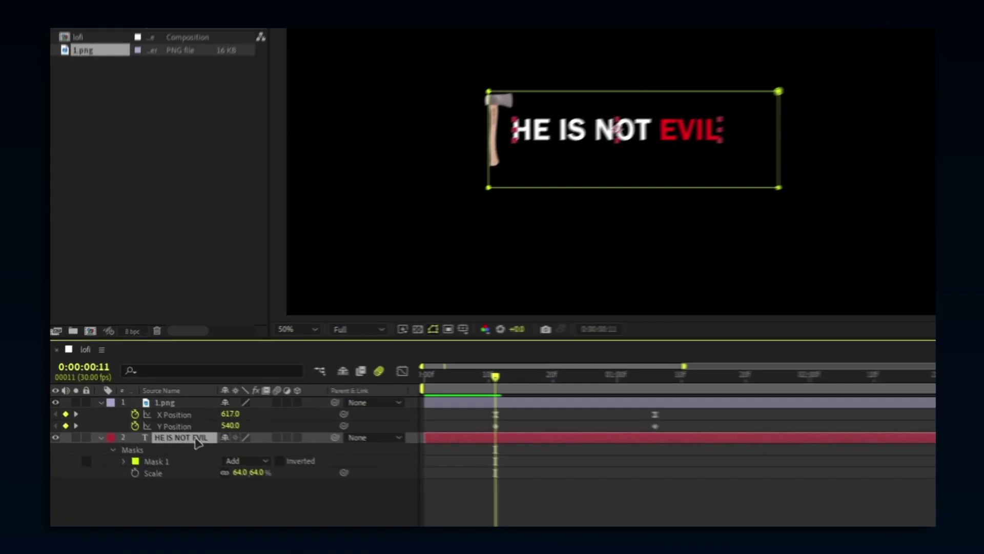
# Step: Keyframe Mask Path at frame 11, then shift the mask points right where the axe stops
pyautogui.press('m')
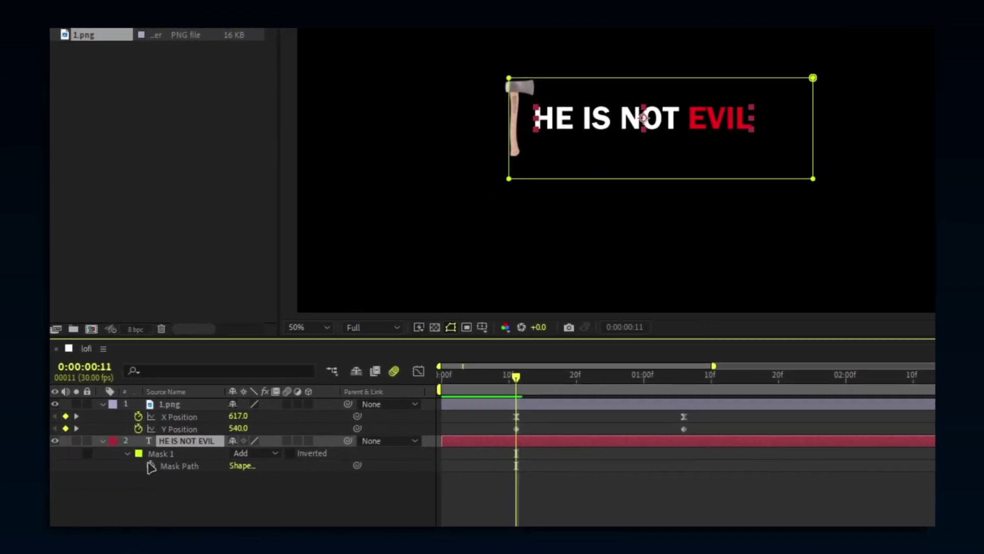
pyautogui.click(151, 466)
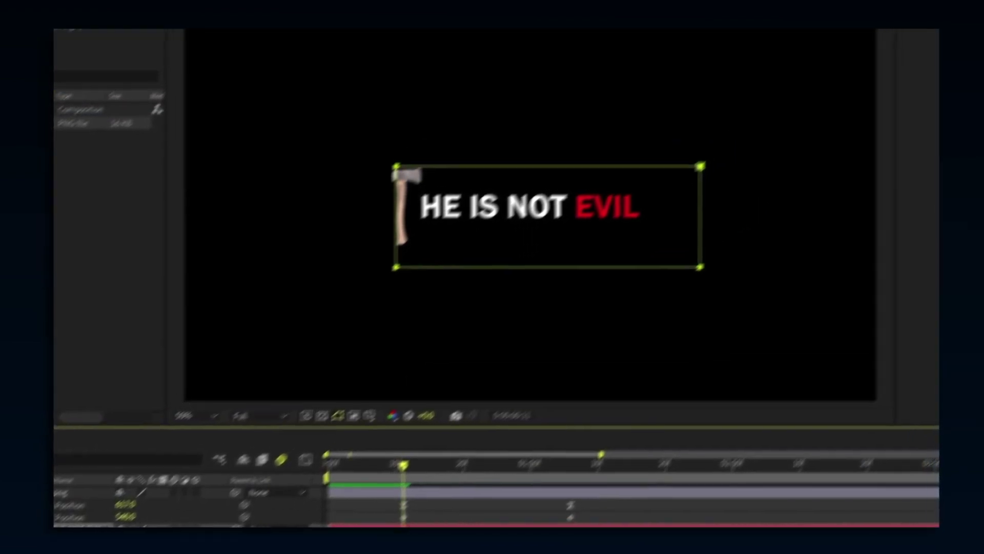
pyautogui.moveTo(309, 183)
pyautogui.mouseDown()
pyautogui.moveTo(678, 324)
pyautogui.moveTo(656, 312)
pyautogui.mouseUp()
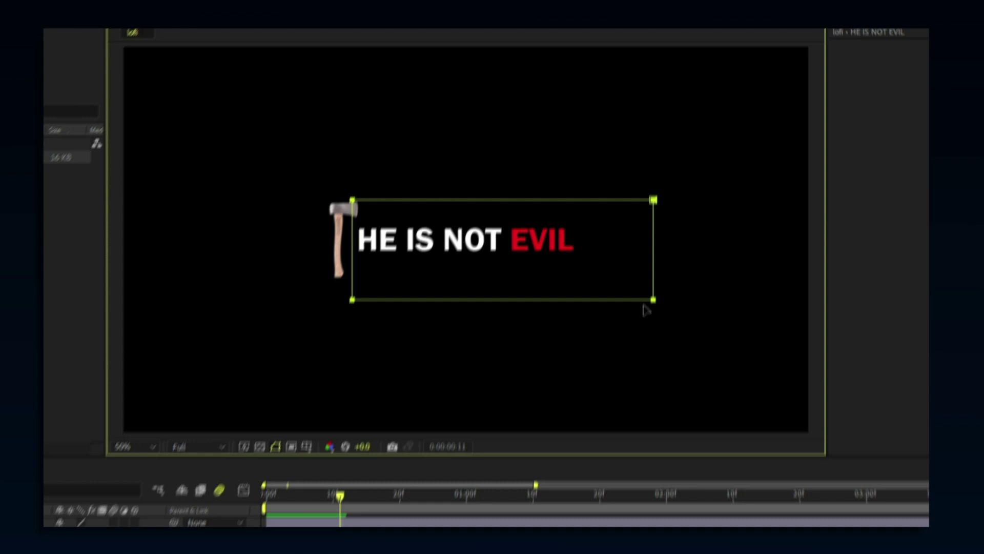
pyautogui.moveTo(379, 444); pyautogui.dragTo(527, 385)
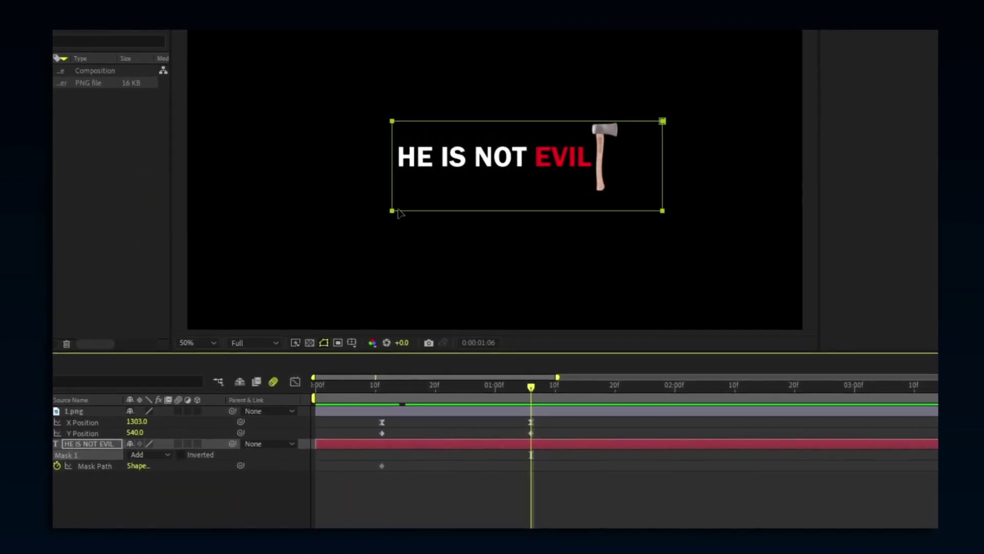
pyautogui.moveTo(399, 213); pyautogui.dragTo(536, 213)
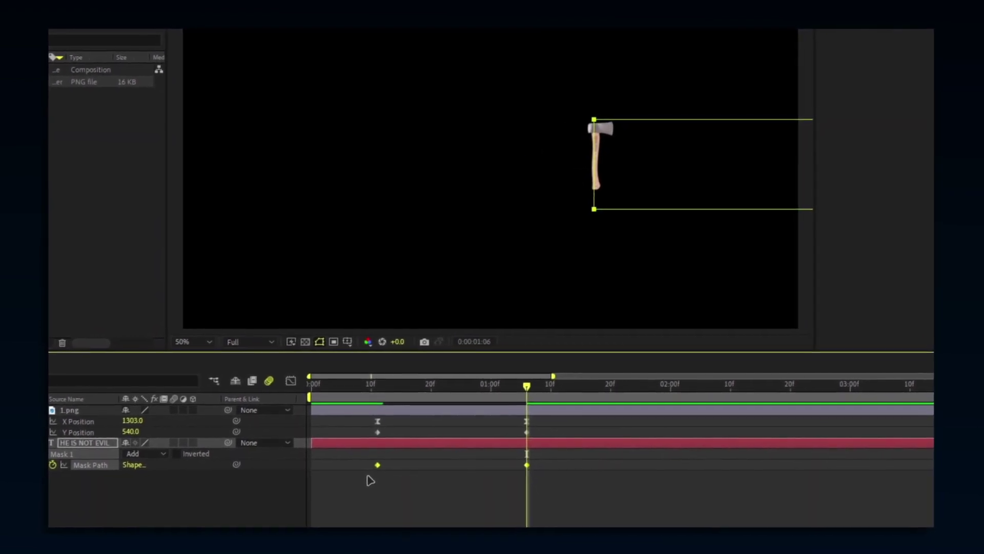
# Step: Lengthen both Mask Path keyframe ease influences in the speed graph, then return to frame 0
pyautogui.click(289, 379)
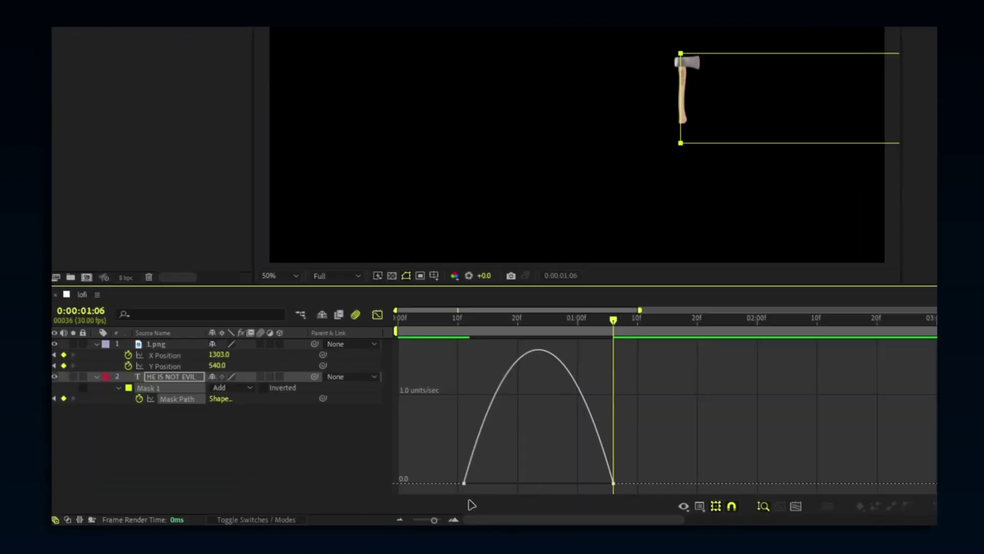
pyautogui.moveTo(481, 487); pyautogui.dragTo(506, 486)
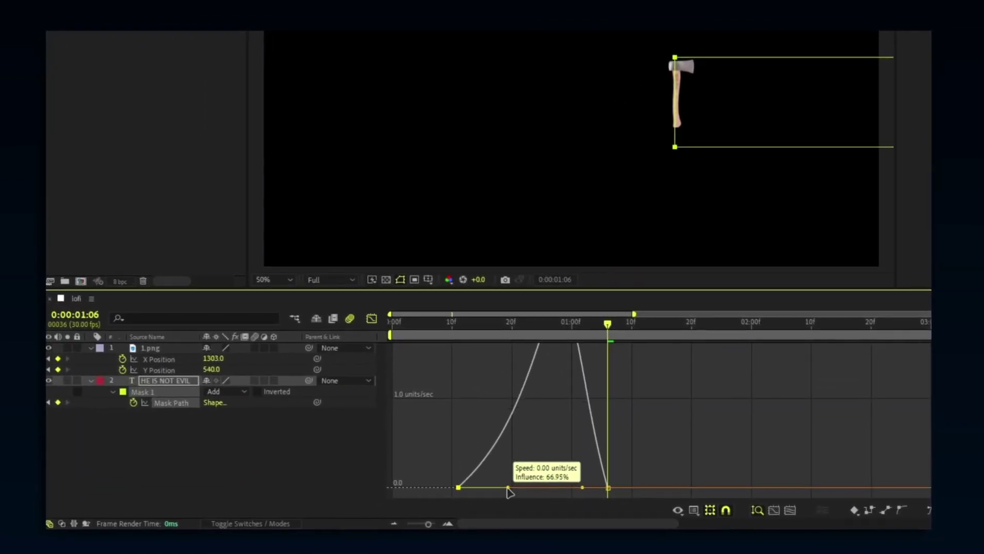
pyautogui.moveTo(581, 483); pyautogui.dragTo(561, 485)
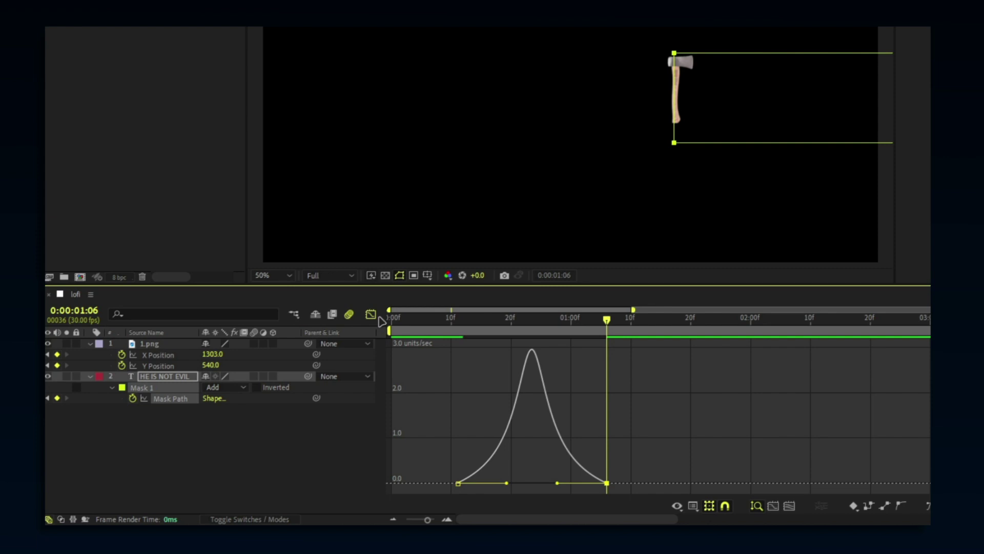
pyautogui.hotkey('shift', 'F3')
pyautogui.click(399, 320)
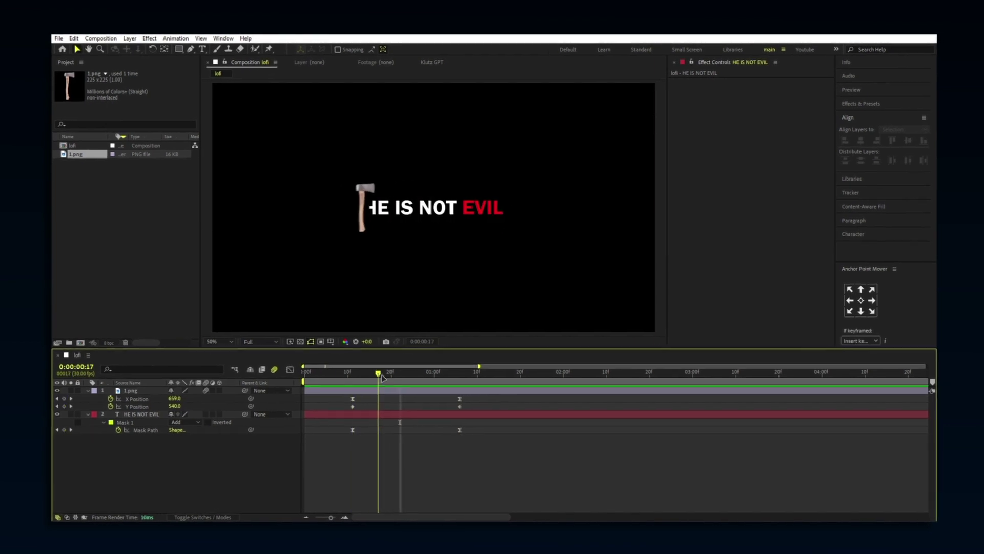
# Step: Adjust the Mask Path speed curve handles so its peak matches the axe's motion
pyautogui.click(288, 368)
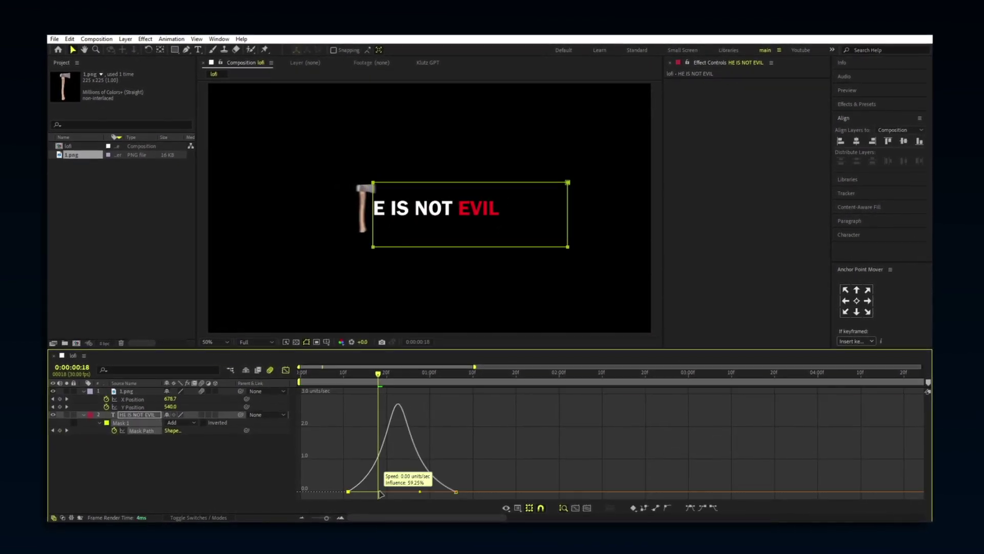
pyautogui.moveTo(379, 488); pyautogui.dragTo(414, 489)
pyautogui.click(387, 371)
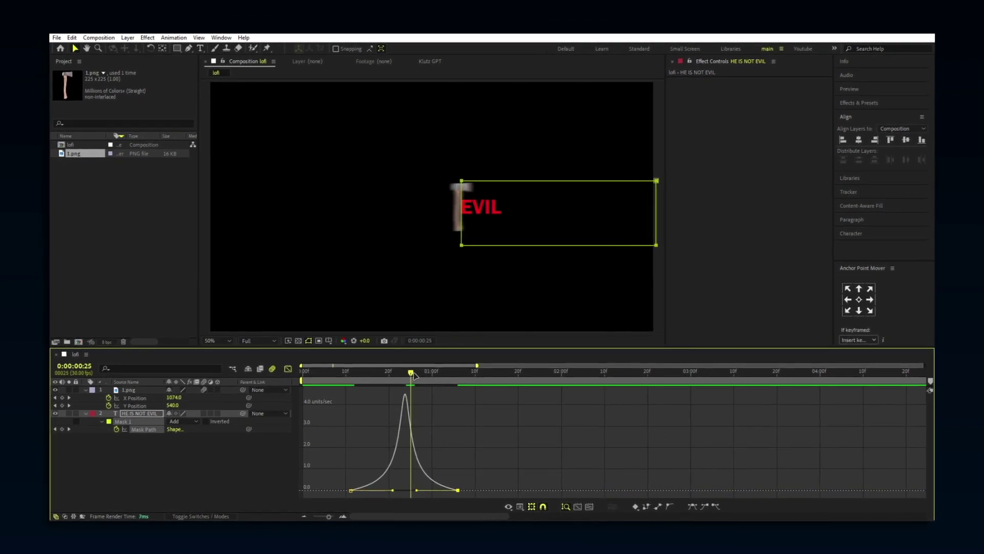
pyautogui.click(289, 371)
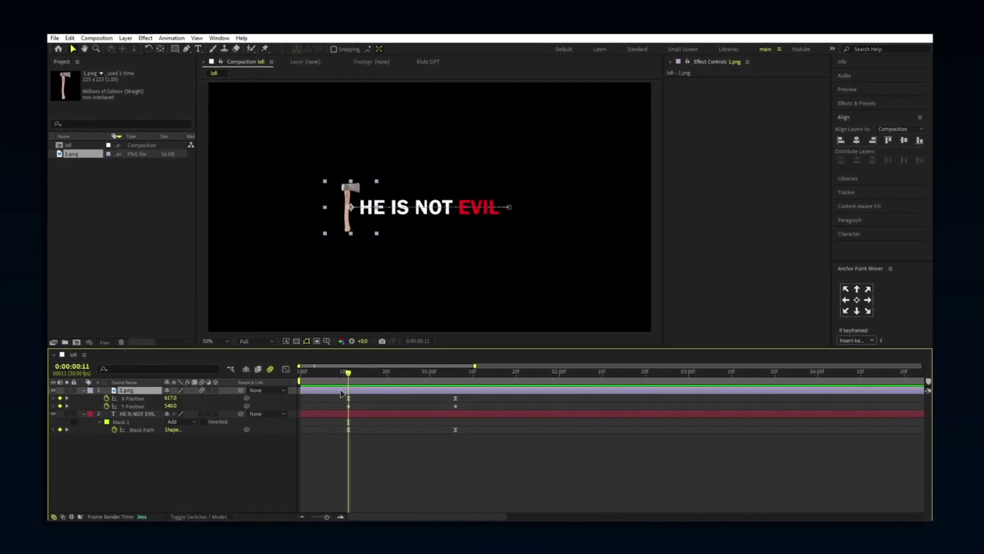
# Step: Keyframe the axe's rotation so it tilts from -16° to +19° across its slide
pyautogui.hotkey('alt', 'shift', 'r')
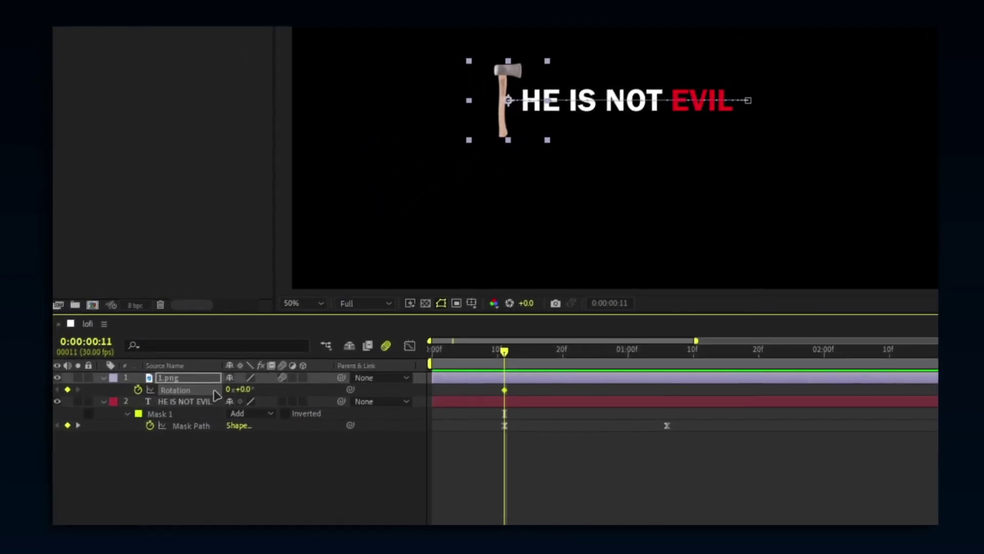
pyautogui.moveTo(254, 395); pyautogui.dragTo(238, 388)
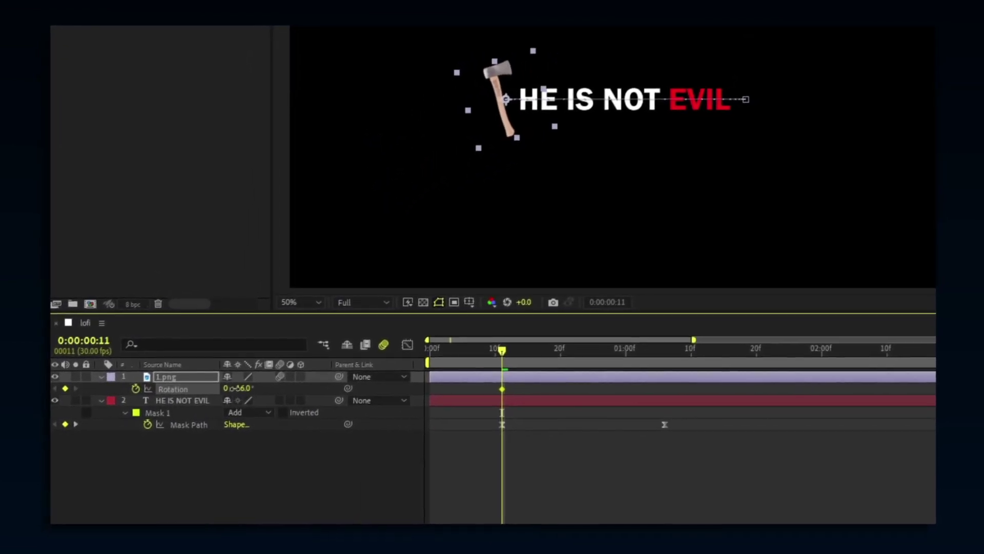
pyautogui.moveTo(500, 354); pyautogui.dragTo(630, 353)
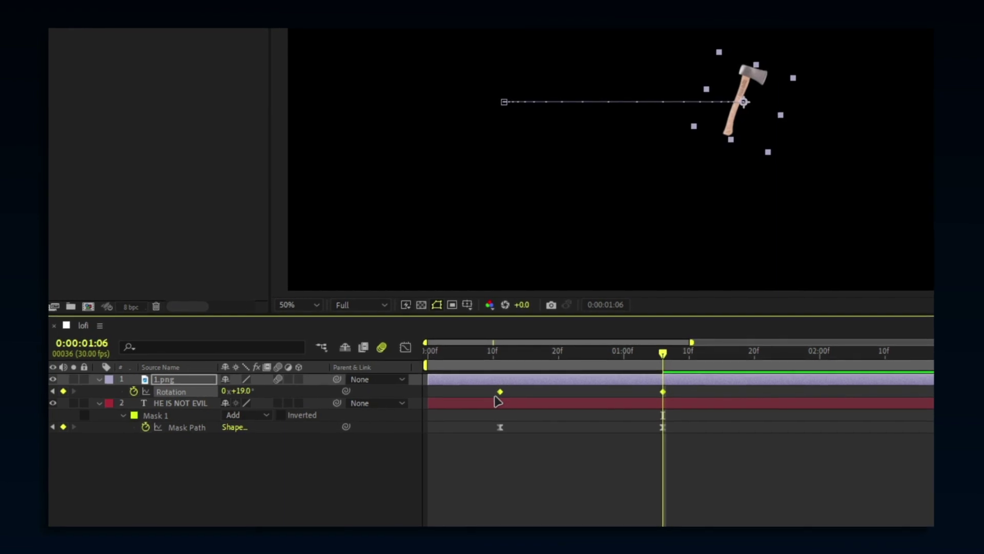
# Step: Stretch the rotation keyframe influence into a bell-shaped speed curve and preview it
pyautogui.click(406, 349)
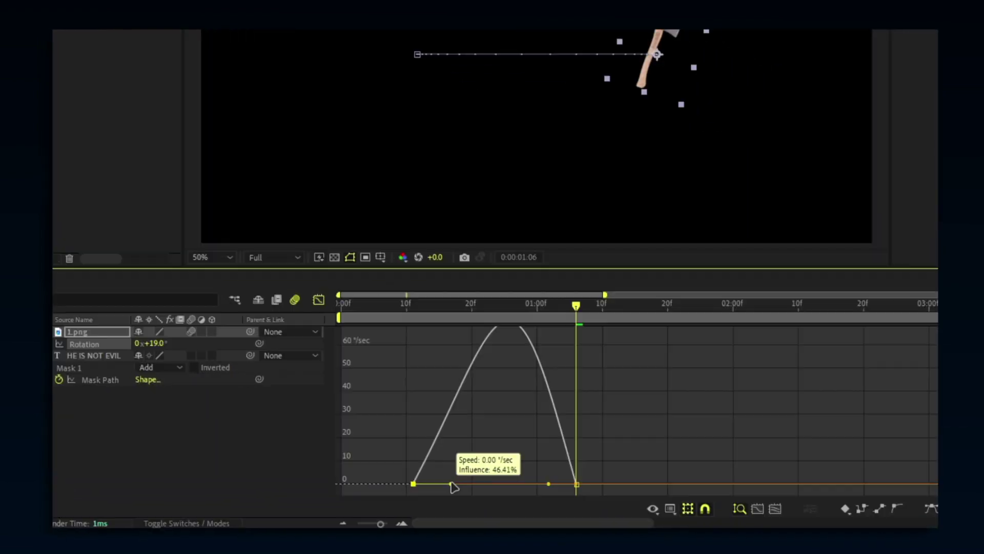
pyautogui.moveTo(576, 483); pyautogui.dragTo(532, 481)
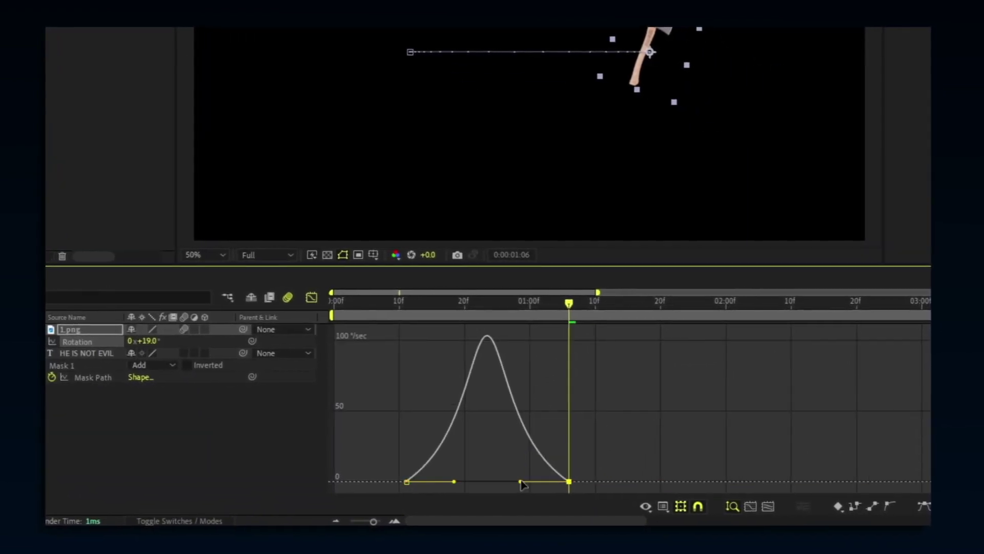
pyautogui.click(318, 299)
pyautogui.press('space')
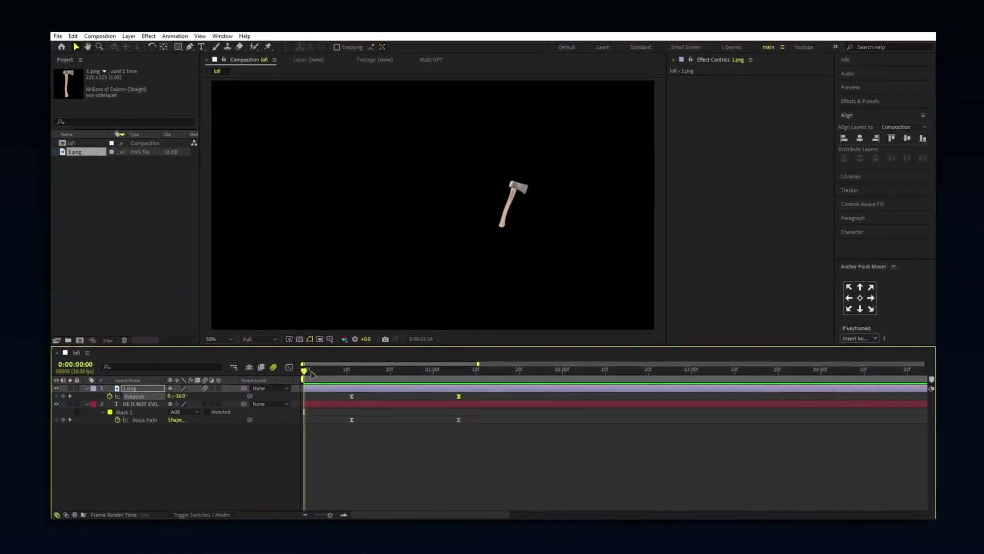
# Step: Apply CC Burn Film to the axe layer by searching 'cc bu' in the effect search
pyautogui.click(344, 372)
pyautogui.moveTo(338, 374); pyautogui.dragTo(299, 374)
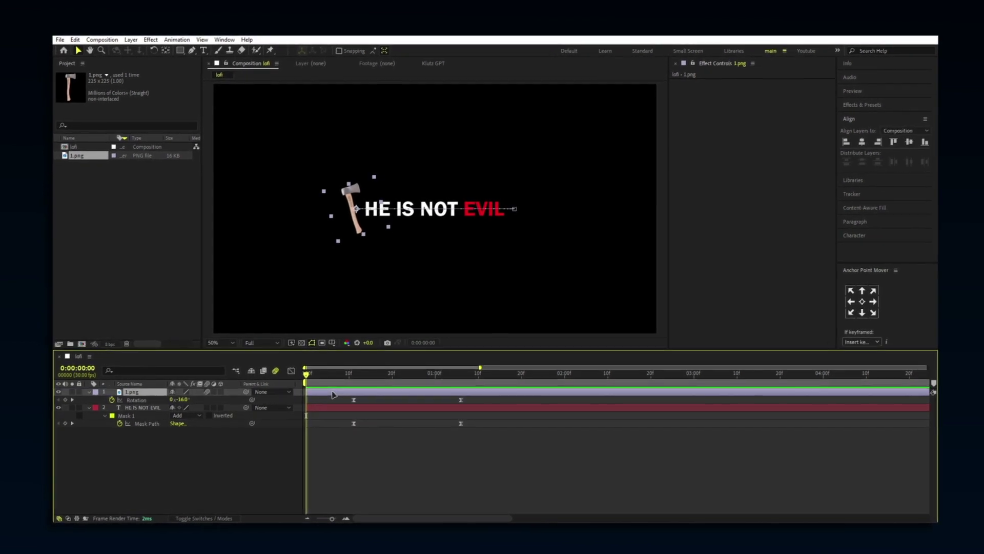
pyautogui.hotkey('ctrl', 'space')
pyautogui.write('cc')
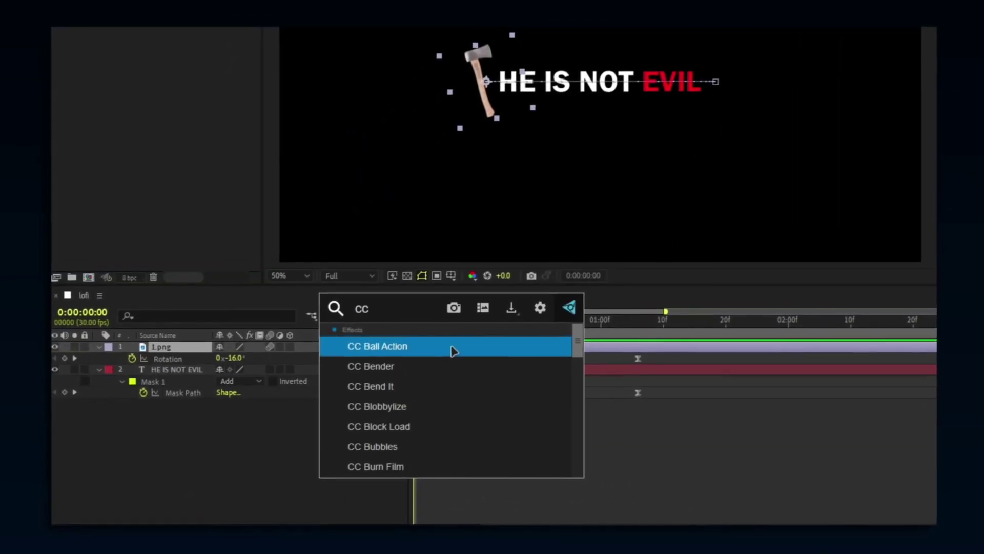
pyautogui.write(' bu')
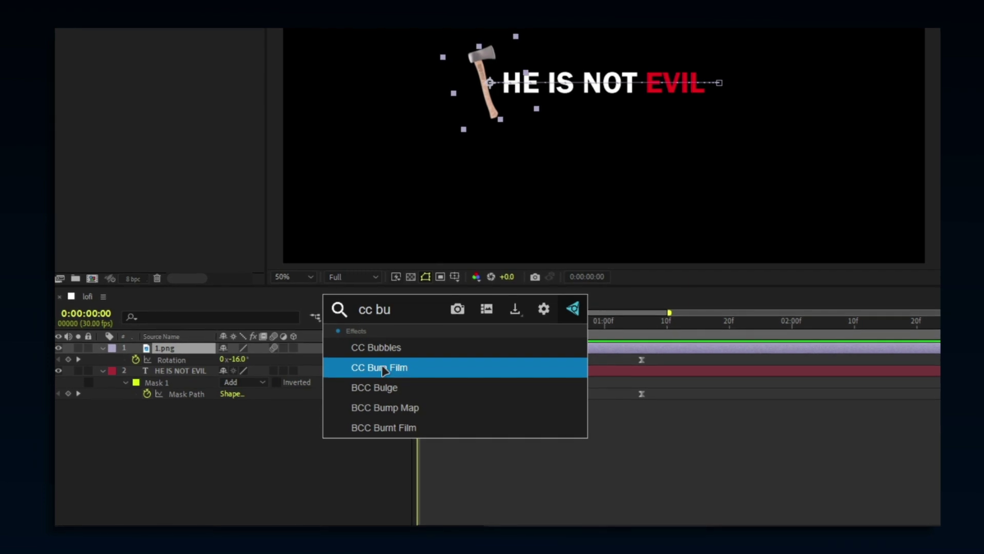
pyautogui.click(385, 368)
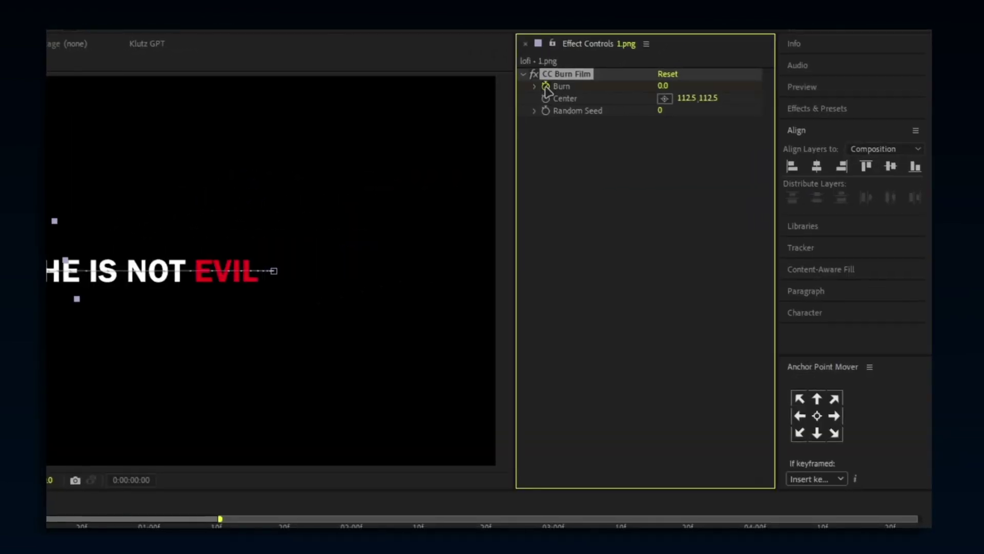
# Step: Keyframe Burn at 87 at the start, dropping to 0 at frame 11
pyautogui.moveTo(665, 85); pyautogui.dragTo(713, 85)
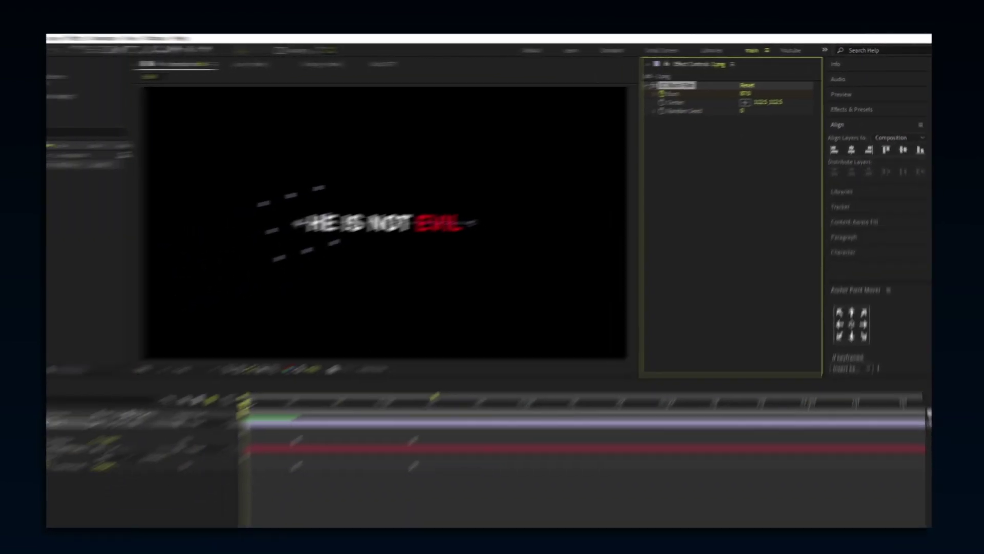
pyautogui.click(302, 373)
pyautogui.moveTo(327, 372); pyautogui.dragTo(352, 372)
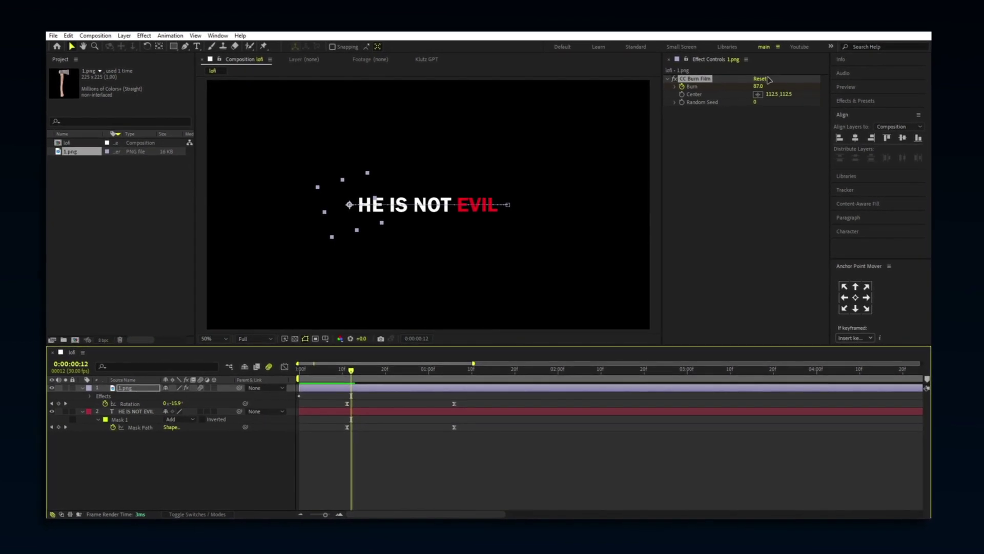
pyautogui.moveTo(758, 86); pyautogui.dragTo(708, 86)
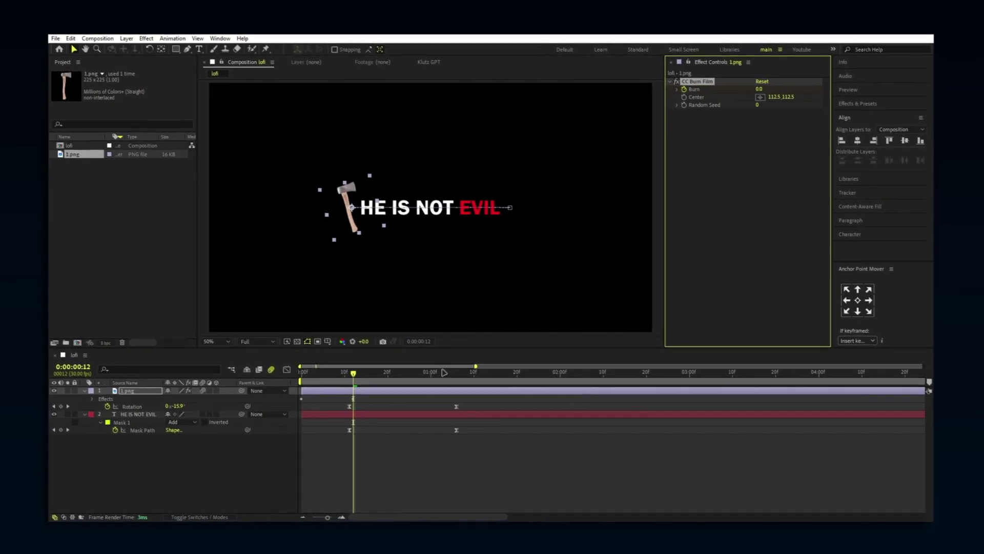
pyautogui.moveTo(356, 374); pyautogui.dragTo(448, 377)
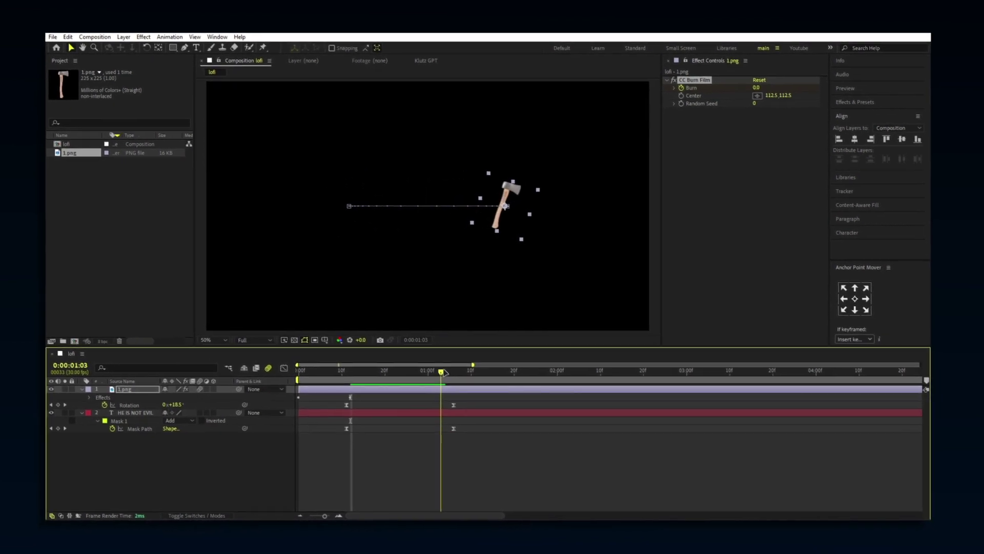
# Step: Raise Burn to 84 at 1:08, Easy Ease the Burn keyframes, and preview
pyautogui.press('u')
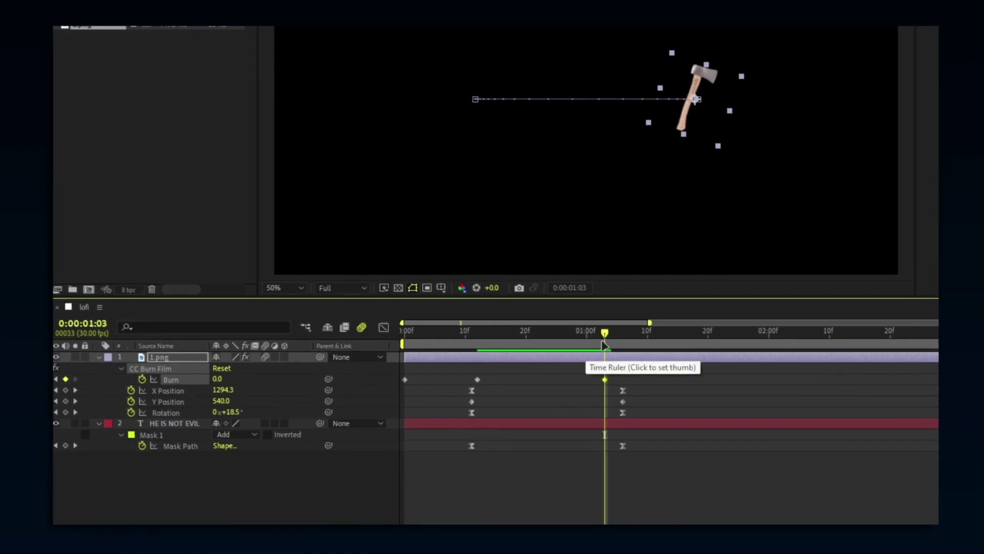
pyautogui.moveTo(604, 344); pyautogui.dragTo(634, 345)
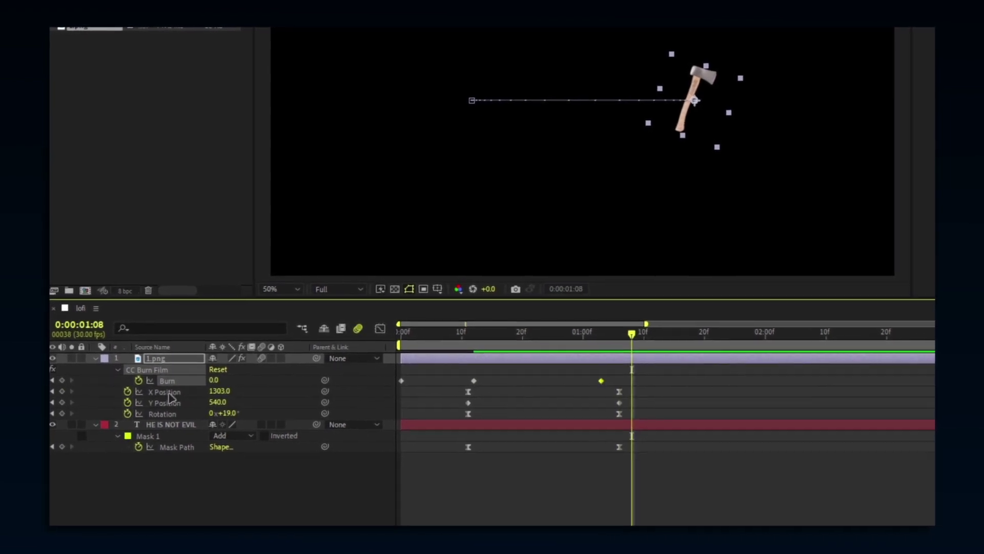
pyautogui.moveTo(271, 383); pyautogui.dragTo(261, 383)
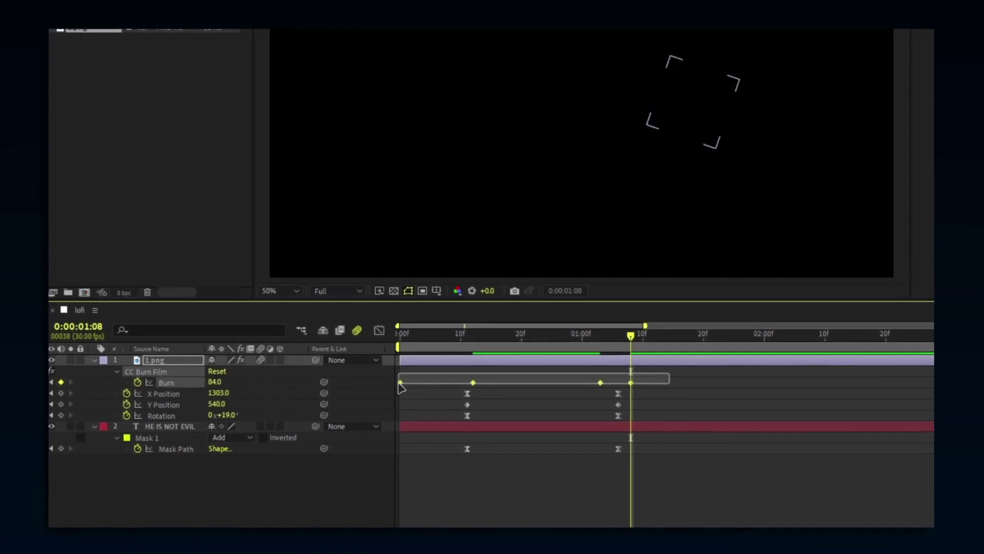
pyautogui.press('F9')
pyautogui.click(450, 488)
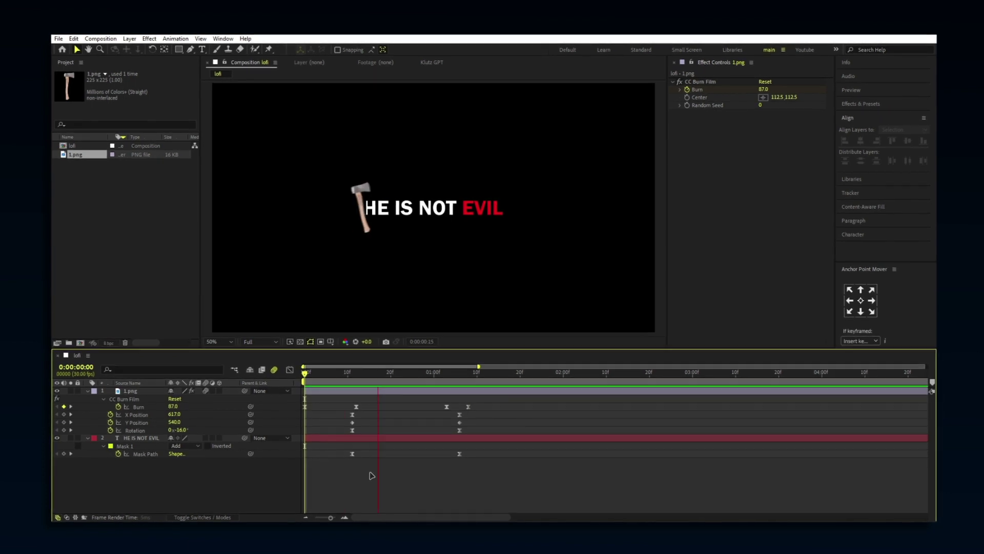
pyautogui.press('space')
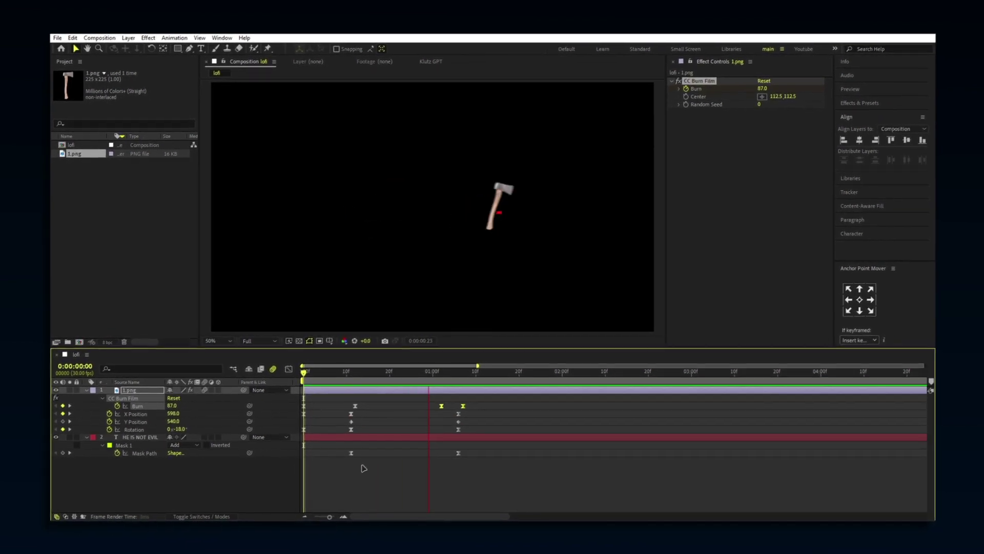
pyautogui.press('space')
# Step: Duplicate the HE IS NOT EVIL text layer and retype the copy to read 'I AM THE EVIL'
pyautogui.click(327, 439)
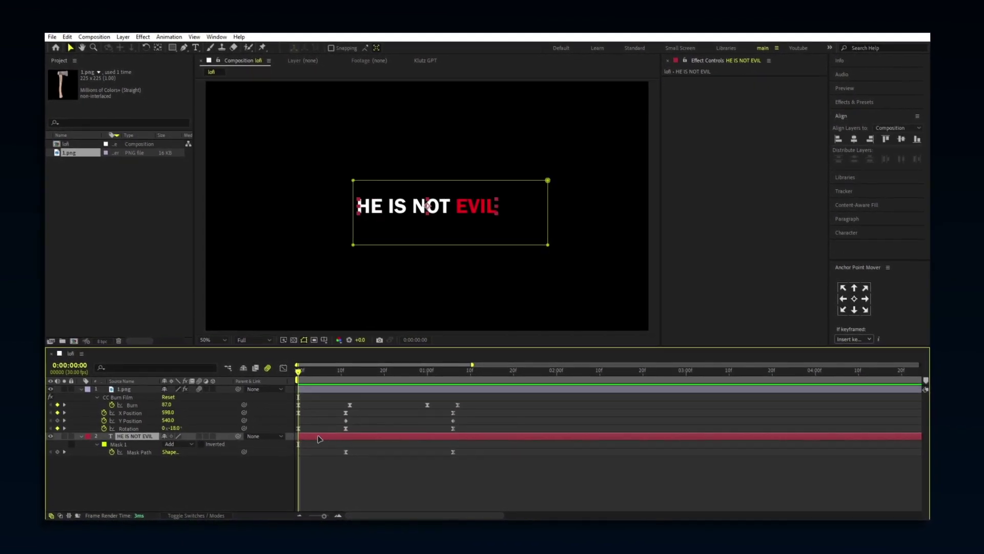
pyautogui.hotkey('ctrl', 'd')
pyautogui.hotkey('ctrl', 'd')
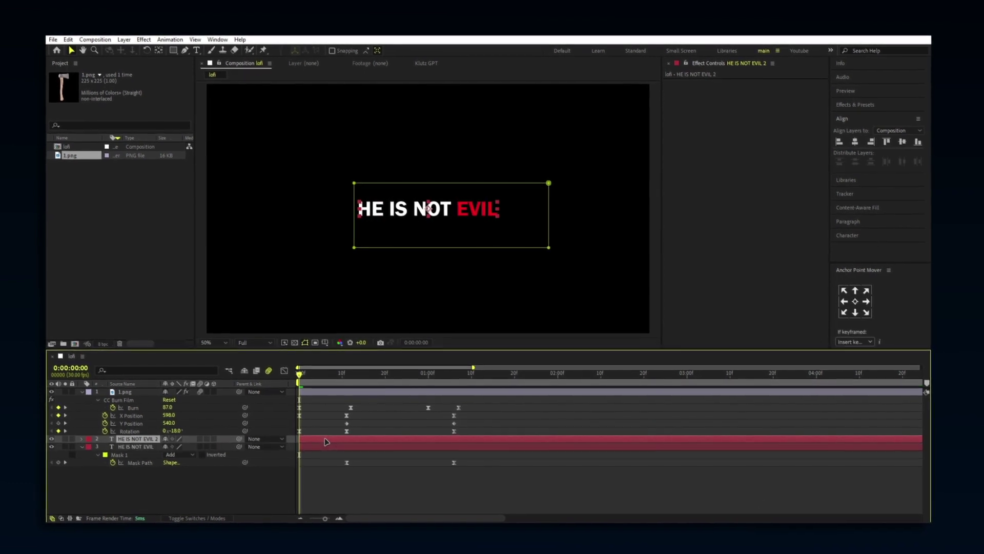
pyautogui.click(142, 484)
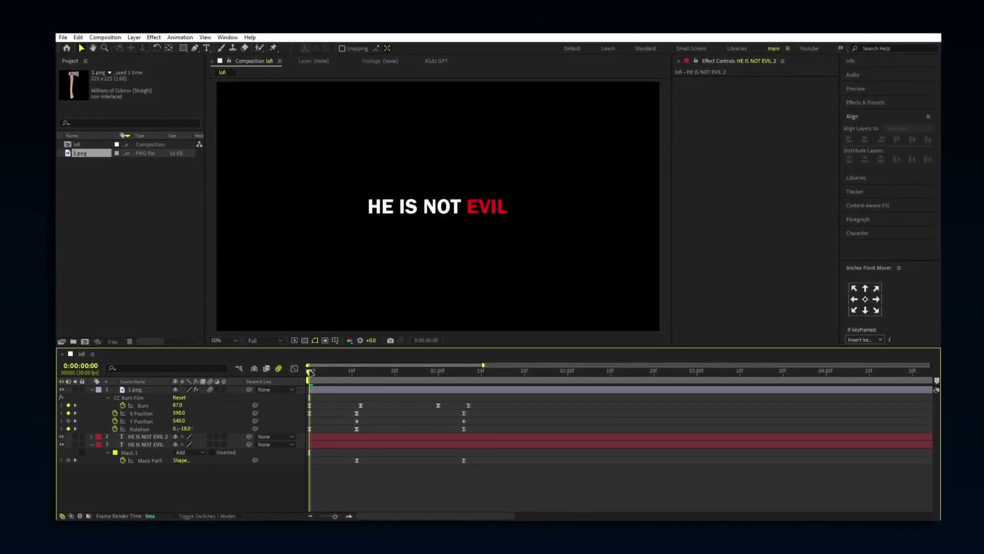
pyautogui.press('pagedown')
pyautogui.press('pagedown')
pyautogui.press('pagedown')
pyautogui.click(326, 440)
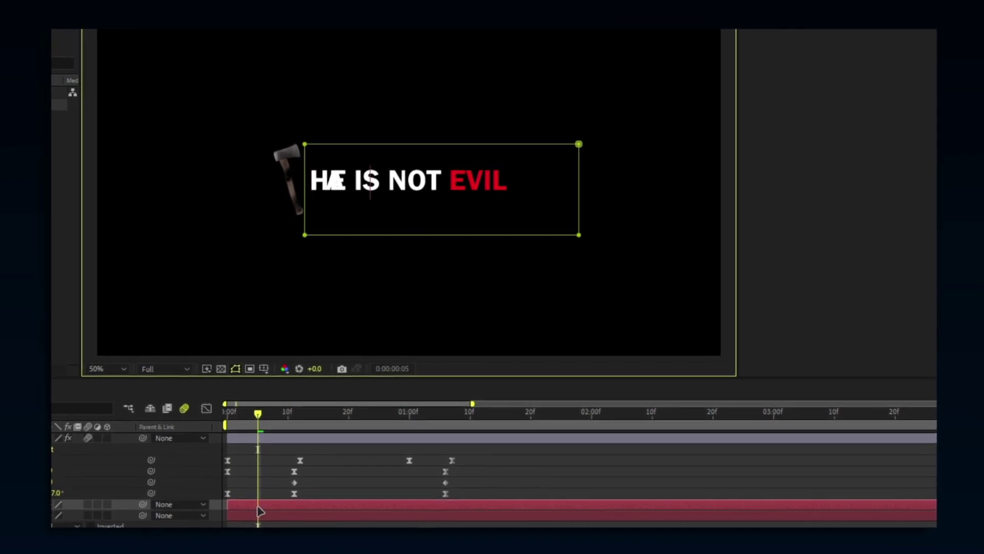
pyautogui.write('HE IS THE EVIL')
pyautogui.press('Escape')
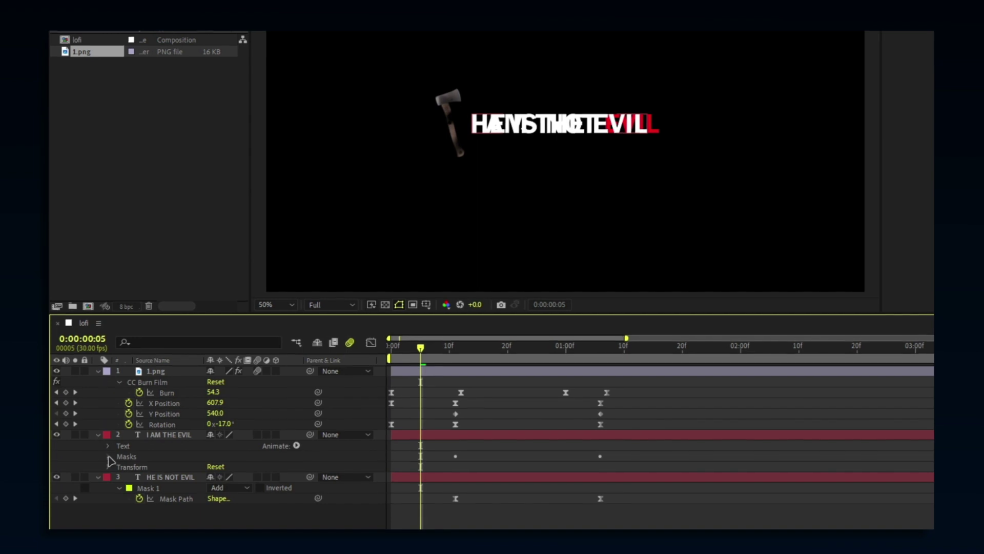
# Step: Switch Mask 1 on the I AM THE EVIL layer to Subtract and collapse all three layers
pyautogui.click(108, 457)
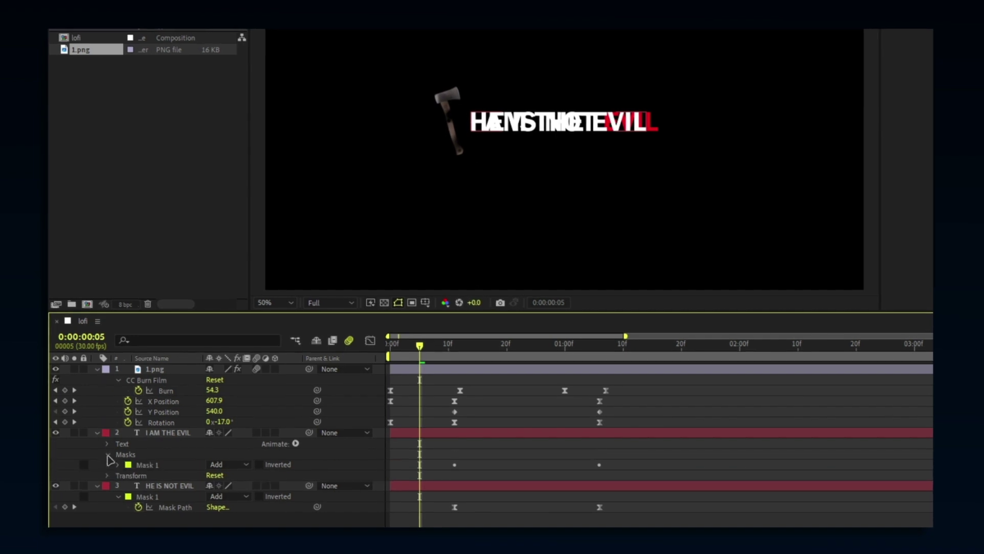
pyautogui.click(229, 466)
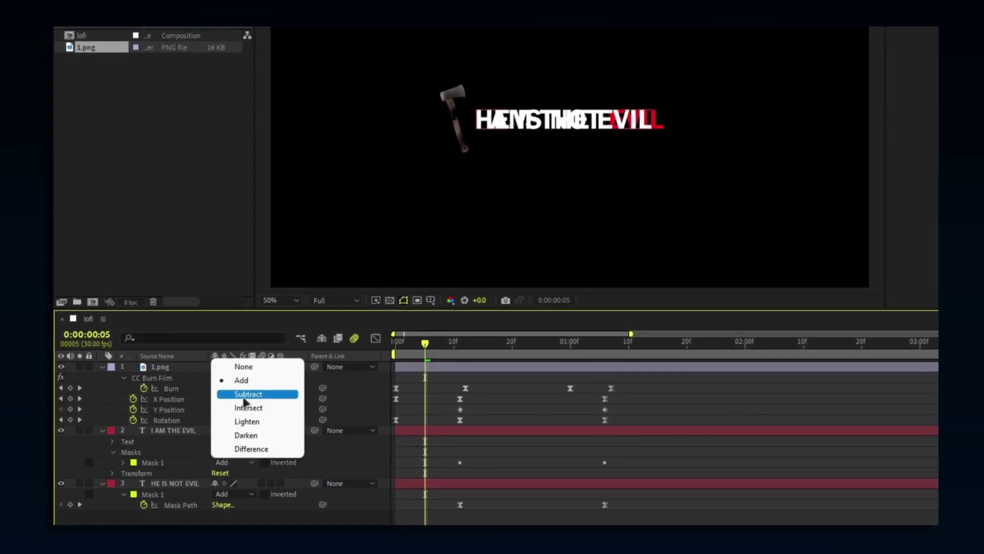
pyautogui.click(245, 394)
pyautogui.click(102, 430)
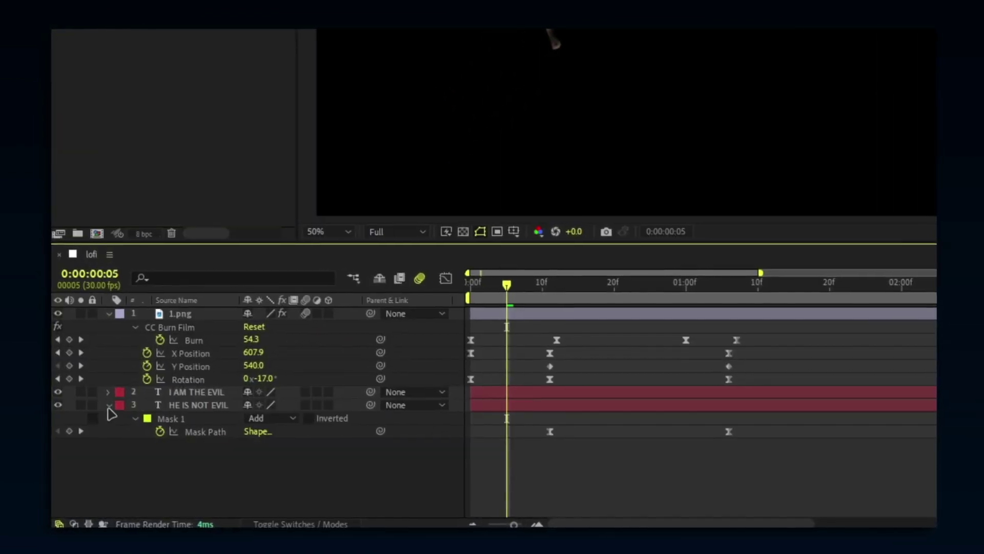
pyautogui.click(108, 405)
pyautogui.click(109, 314)
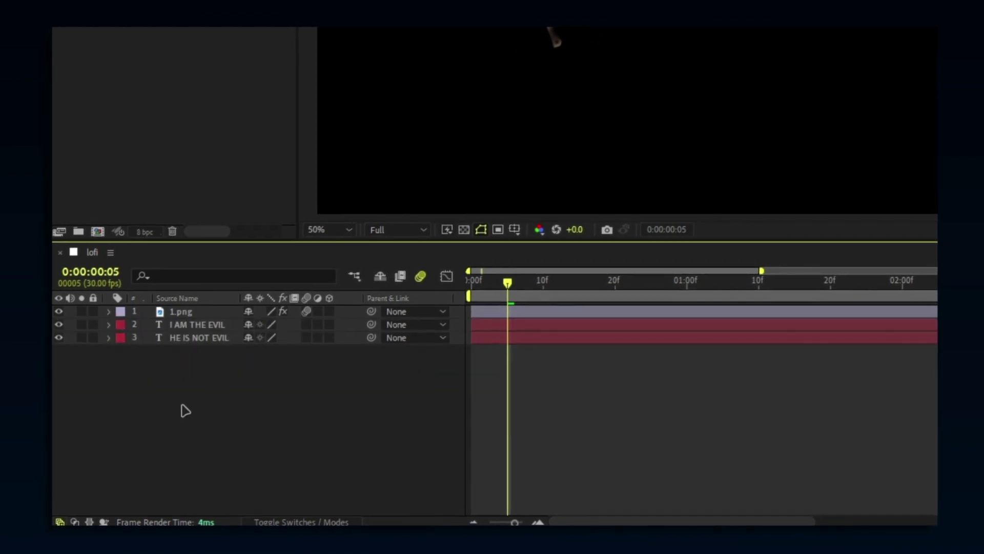
pyautogui.click(314, 374)
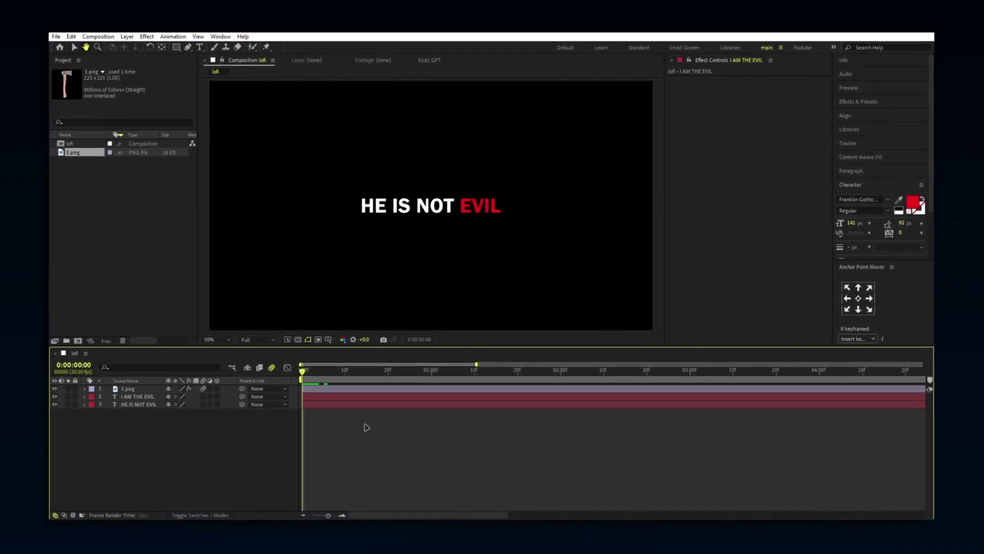
# Step: Preview the animation, then select the word EVIL and shift its fill hue to yellow
pyautogui.press('space')
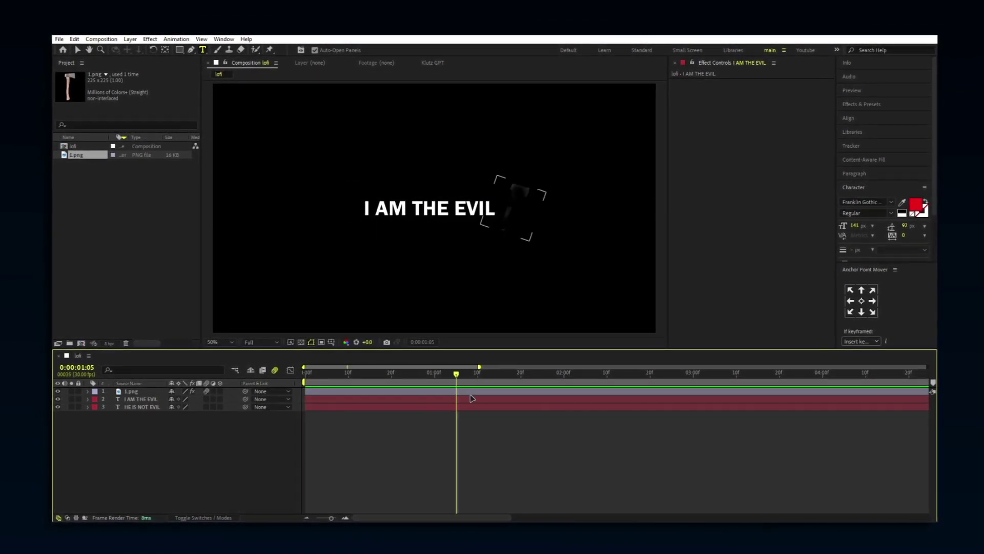
pyautogui.doubleClick(461, 213)
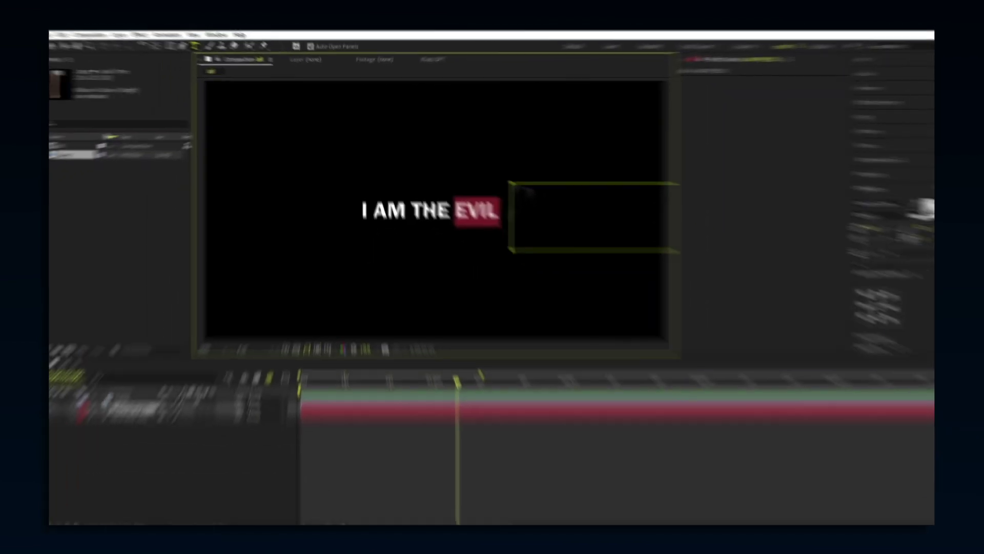
pyautogui.click(913, 205)
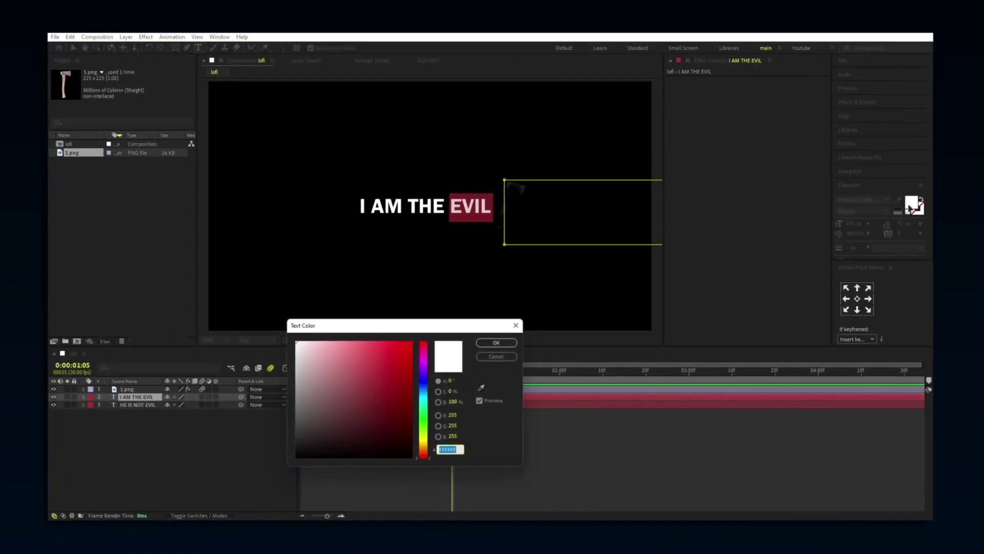
pyautogui.moveTo(428, 408); pyautogui.dragTo(428, 443)
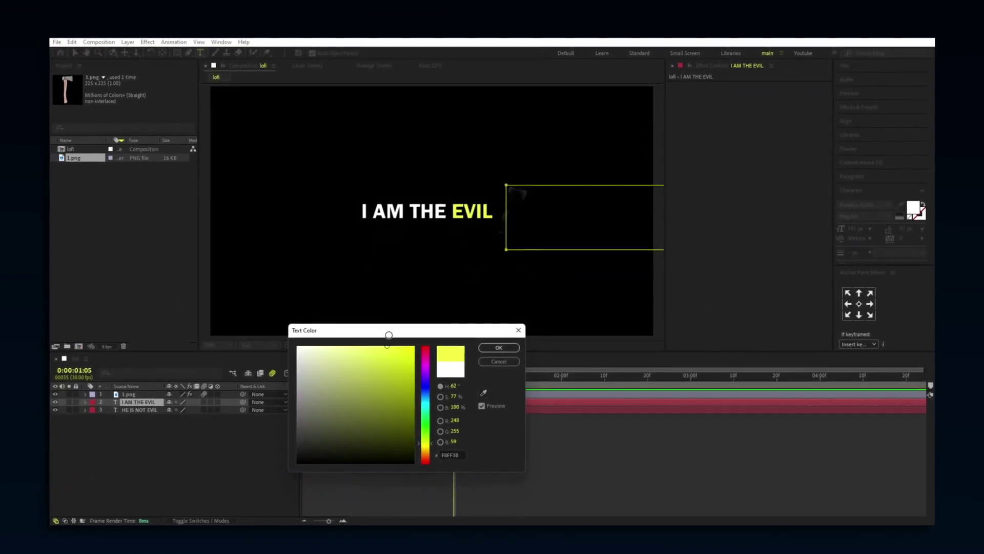
# Step: Accept the yellow fill for EVIL and preview the glowing titles from the start
pyautogui.click(499, 348)
pyautogui.press('space')
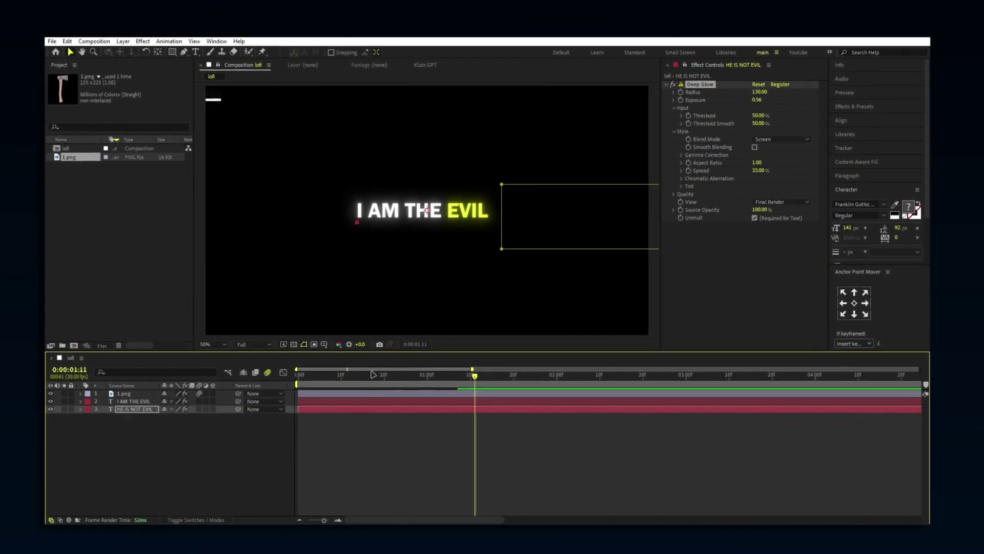
pyautogui.press('space')
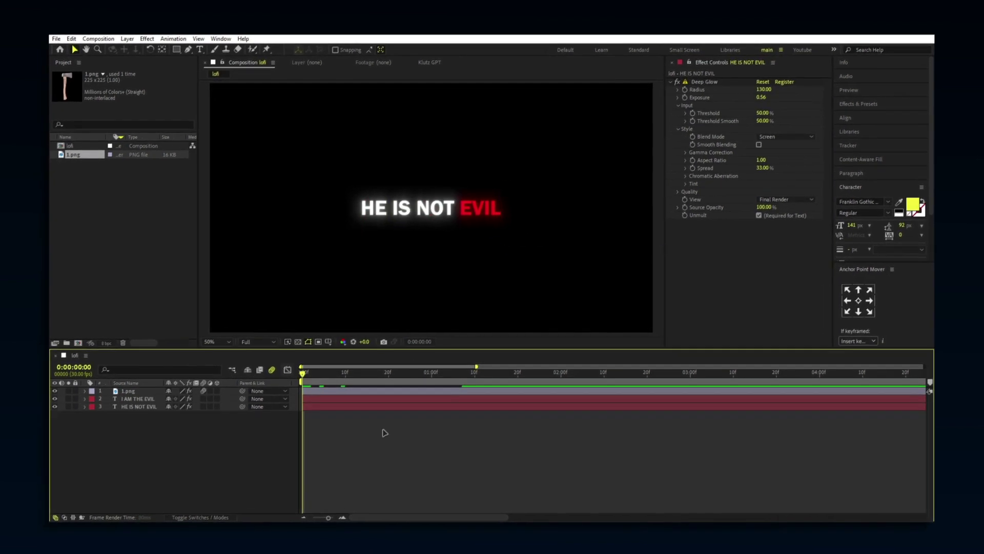